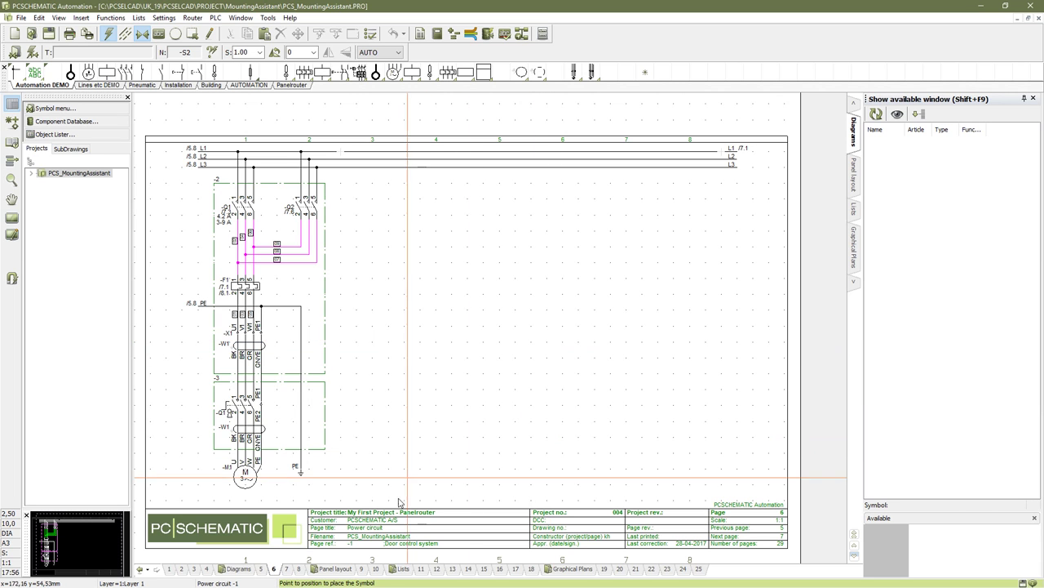
- Look through the control panel layout and the control circuit diagram, ending on the page Connecting to external supply
{"action": "left_click", "coordinate": [365, 573]}
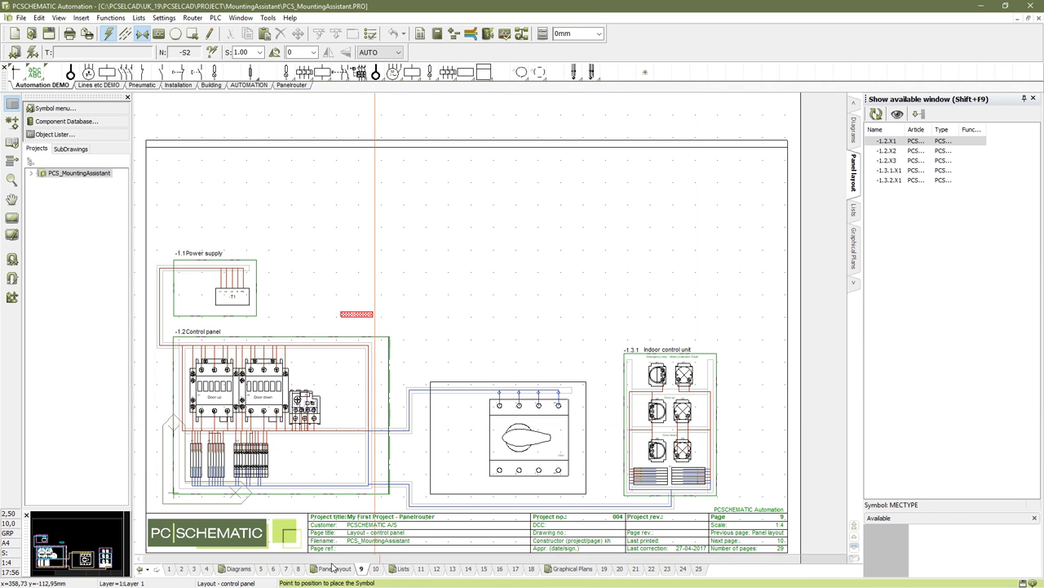
{"action": "left_click", "coordinate": [284, 568]}
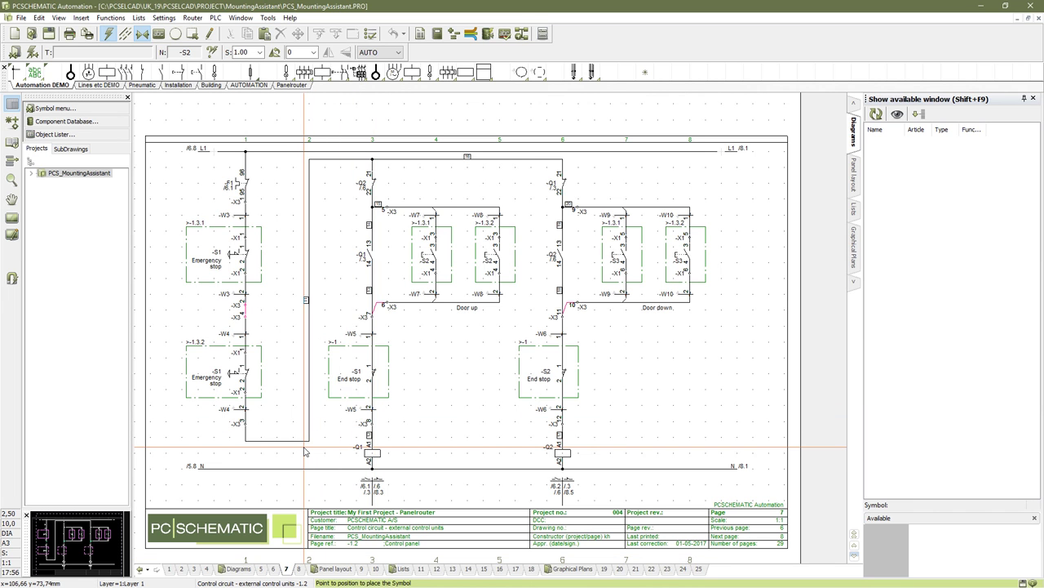
{"action": "key", "text": "Page_Up"}
{"action": "key", "text": "Page_Up"}
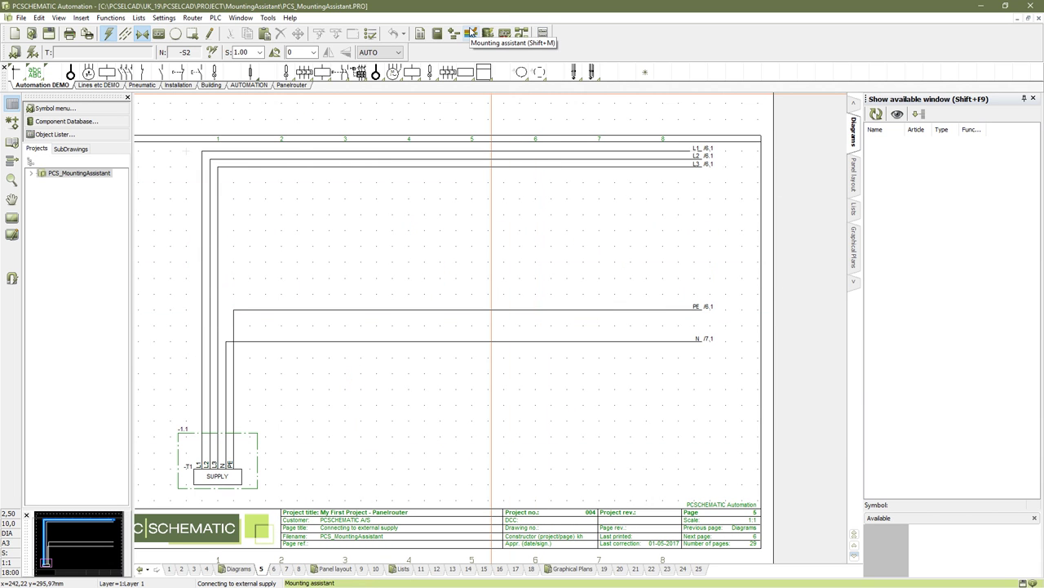
- Start the Mounting assistant for the project and accept the suggested order number
{"action": "left_click", "coordinate": [471, 33]}
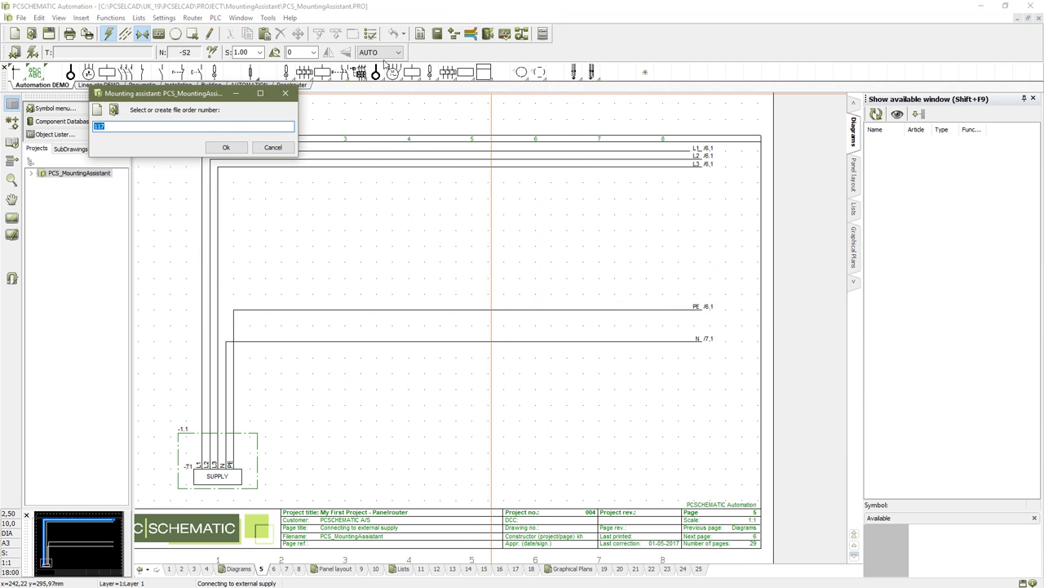
{"action": "left_click", "coordinate": [227, 148]}
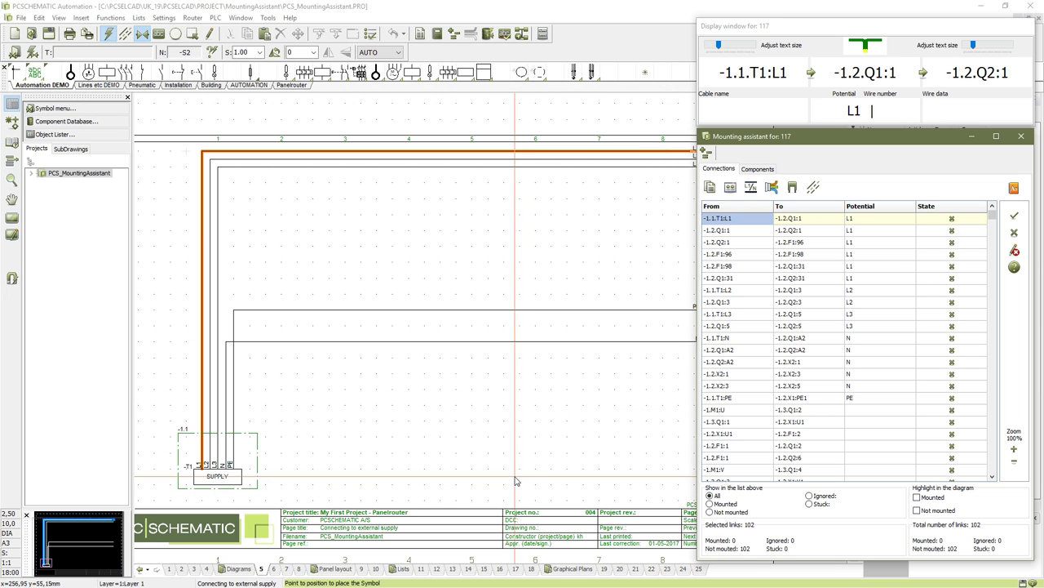
{"action": "left_click", "coordinate": [558, 318]}
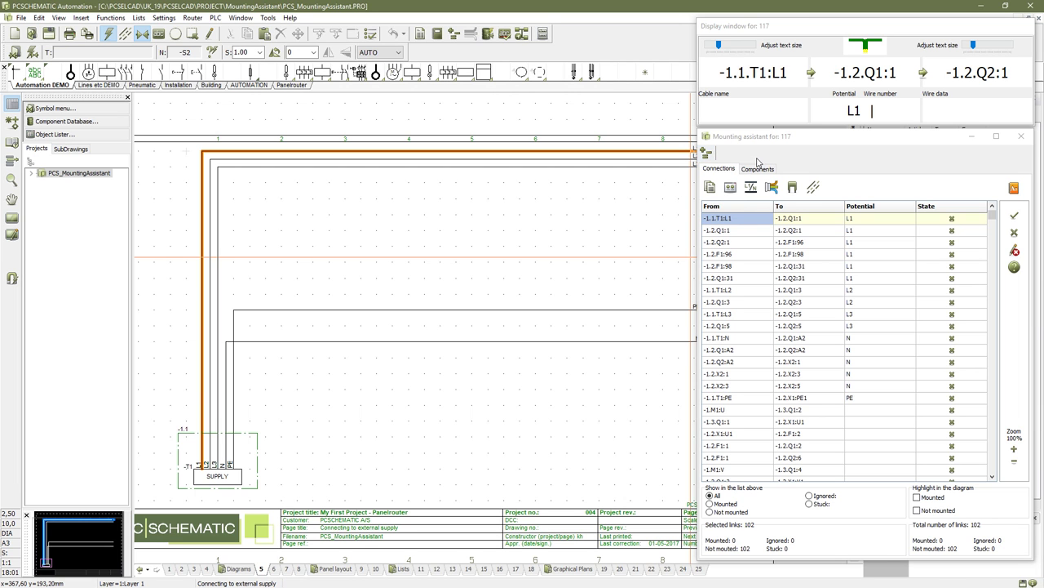
- Examine the pages of the Control panel, Indoor and Outdoor control unit reference designations, and keep the project's top node selected
{"action": "left_click", "coordinate": [707, 155]}
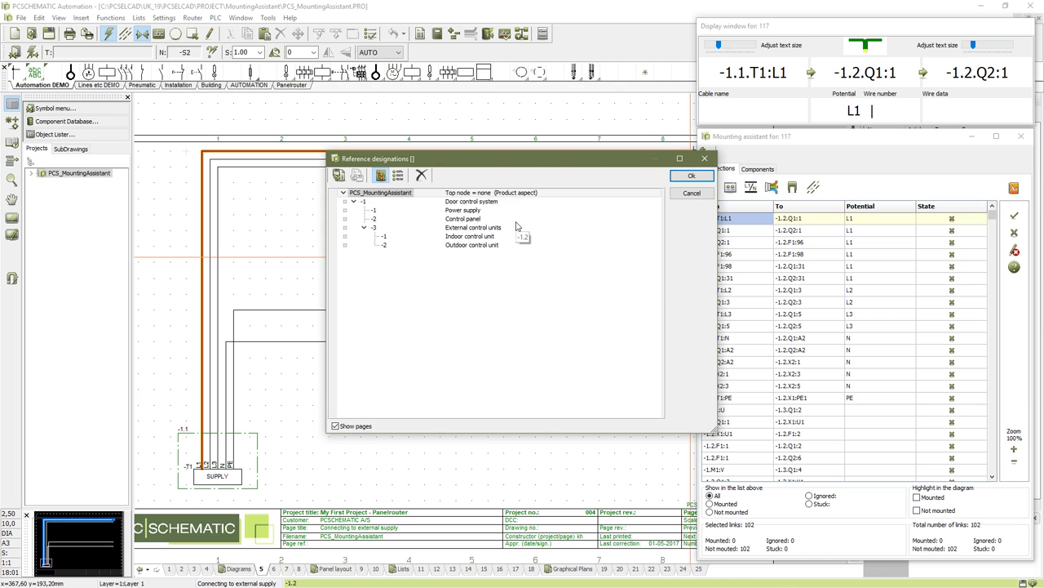
{"action": "left_click", "coordinate": [470, 223]}
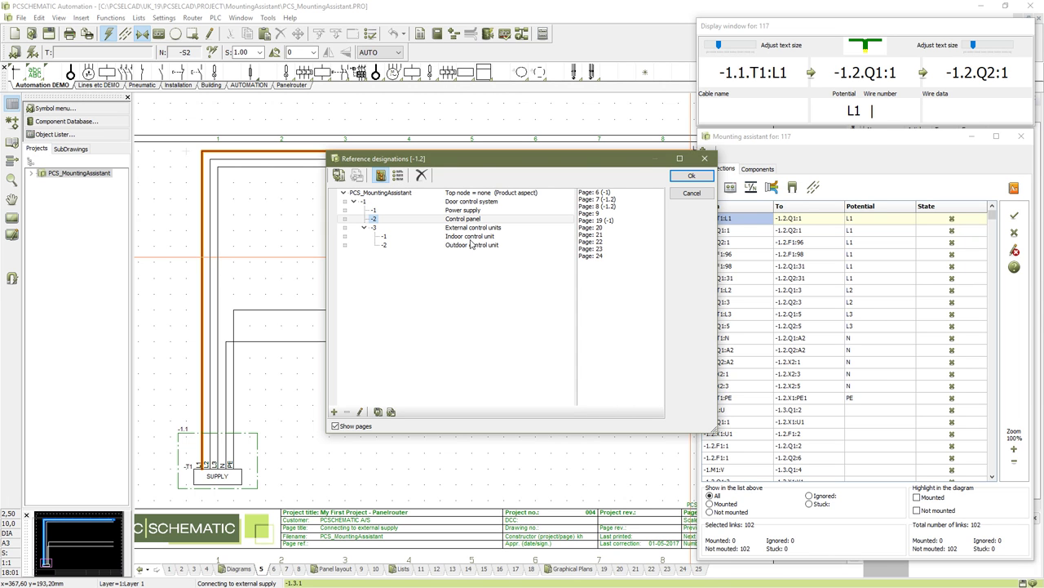
{"action": "left_click", "coordinate": [473, 238]}
{"action": "left_click", "coordinate": [474, 245]}
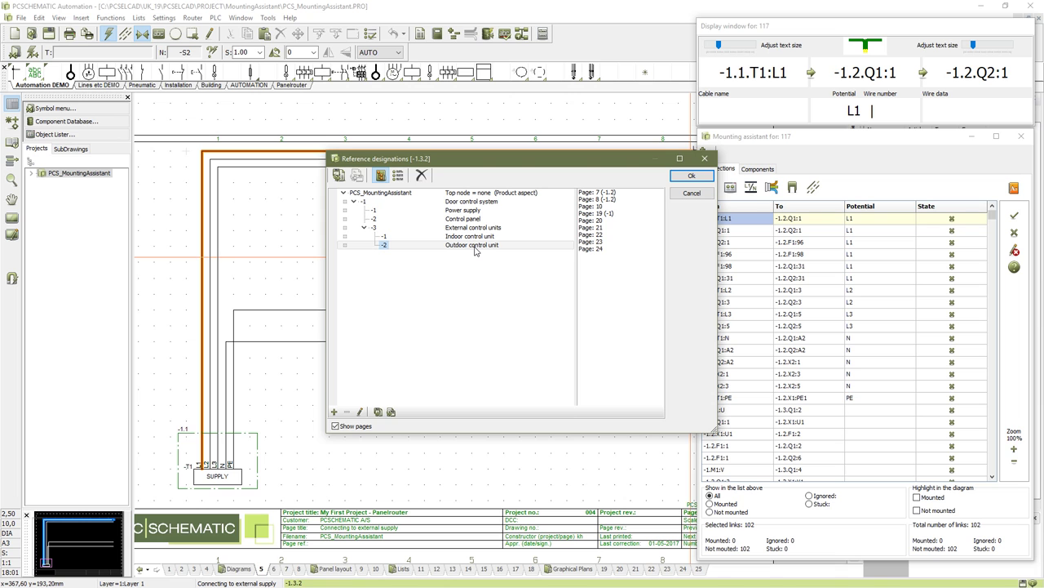
{"action": "left_click", "coordinate": [480, 194]}
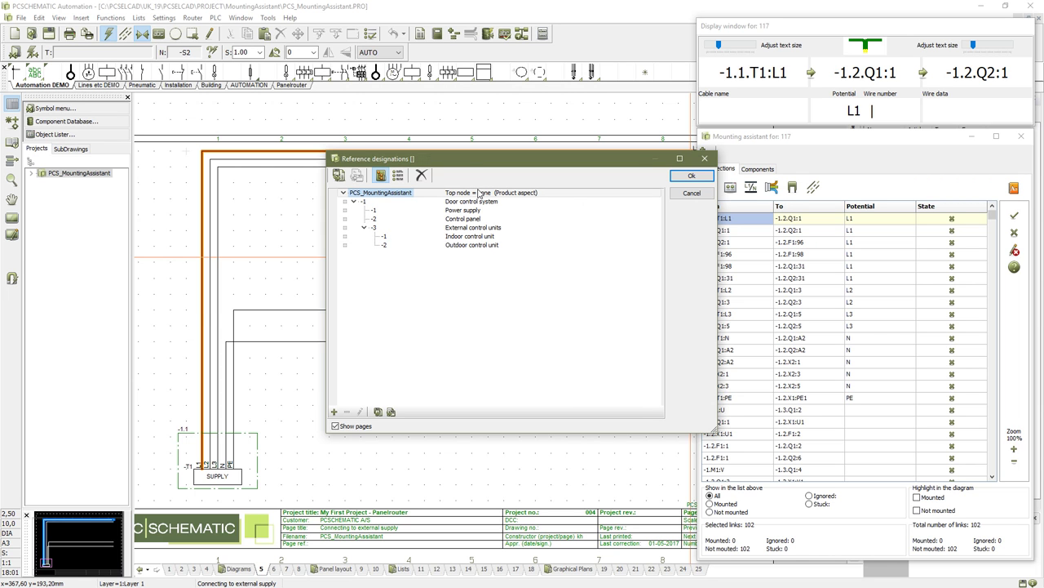
{"action": "left_click", "coordinate": [691, 175]}
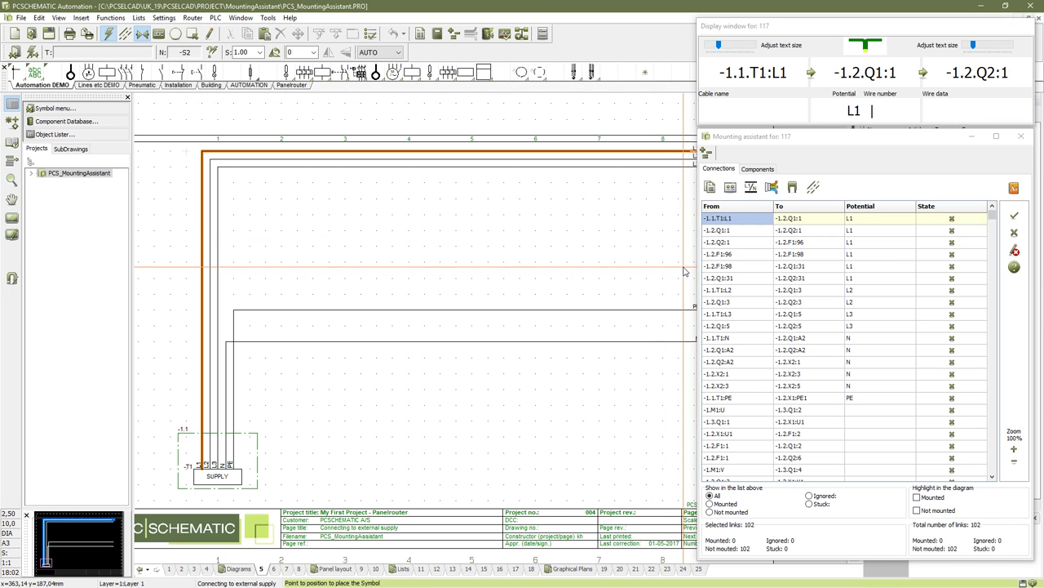
- Filter the connections list by potential to show only L1 and N
{"action": "left_click", "coordinate": [750, 187]}
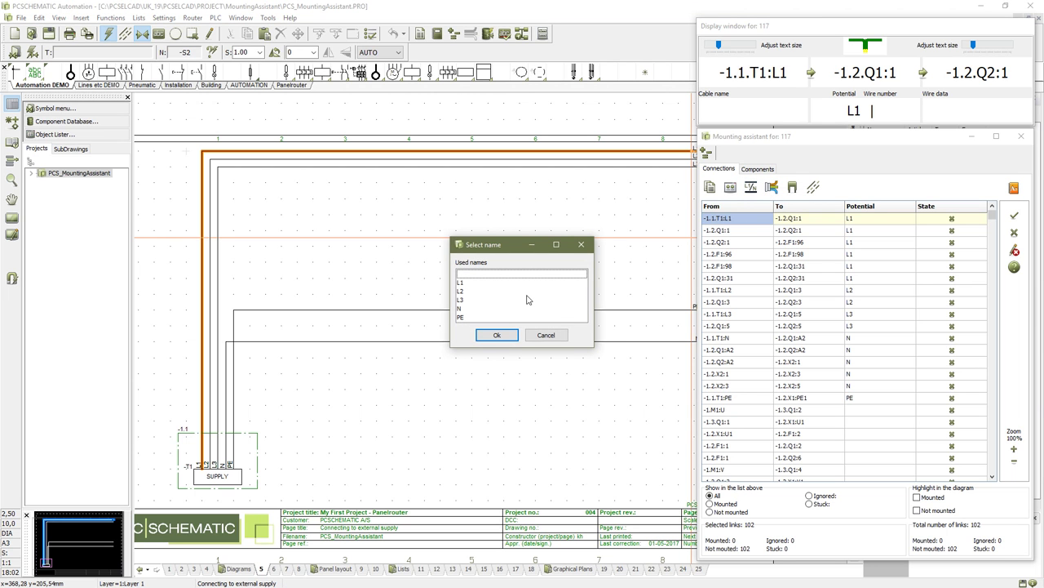
{"action": "left_click", "coordinate": [475, 284]}
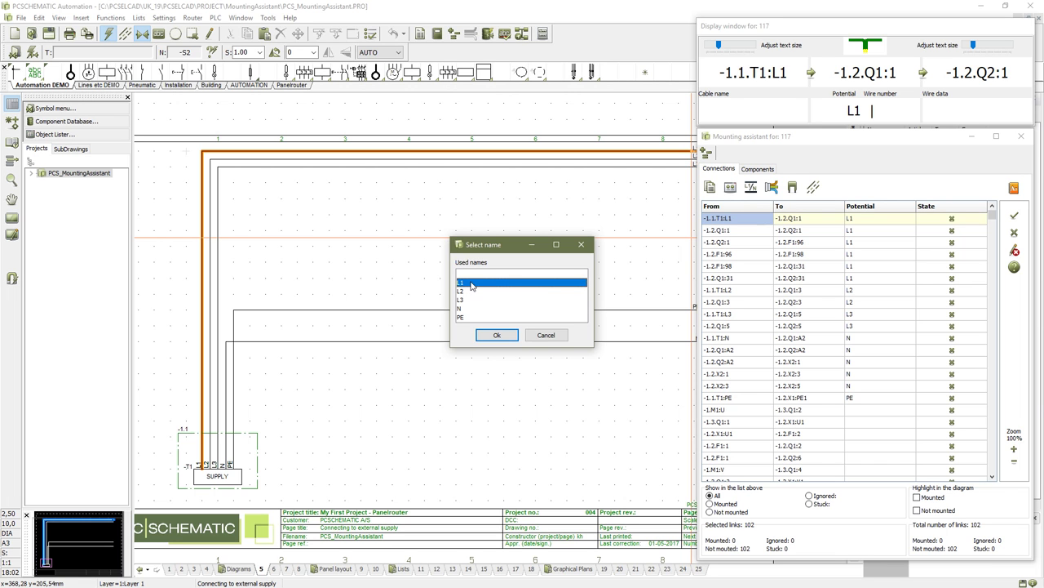
{"action": "left_click", "coordinate": [473, 310], "text": "ctrl"}
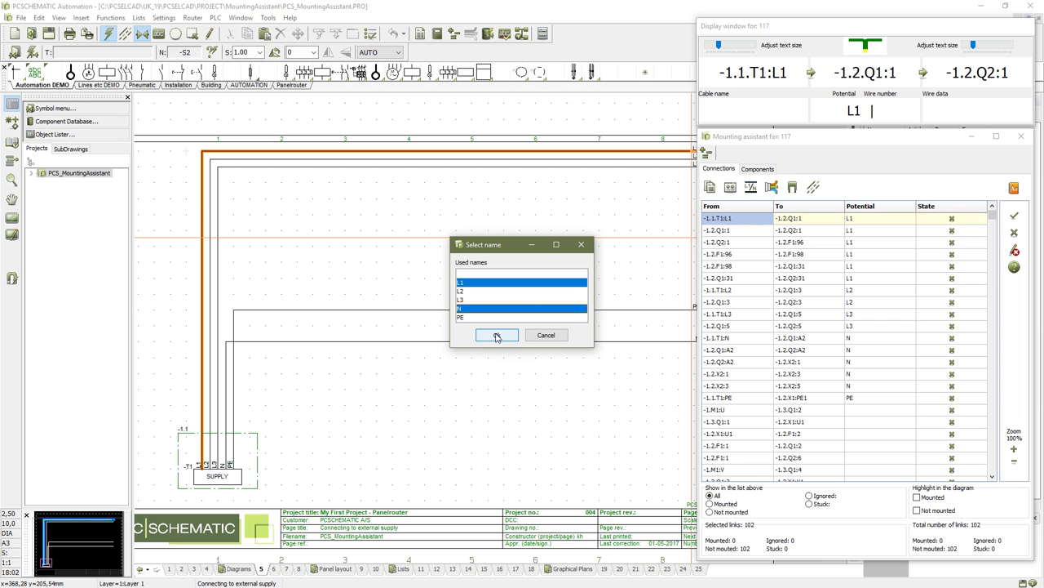
{"action": "left_click", "coordinate": [496, 337]}
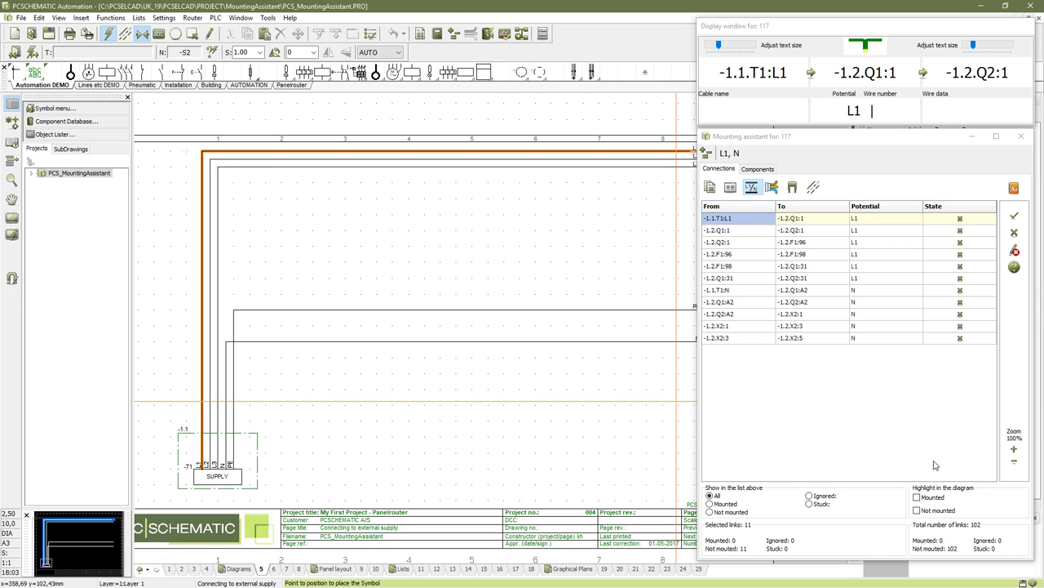
- Mark the L1 connections -1.1.T1:L1 to -1.2.Q1:1 and -1.2.Q1:1 to -1.2.Q2:1 as mounted
{"action": "left_click", "coordinate": [1016, 214]}
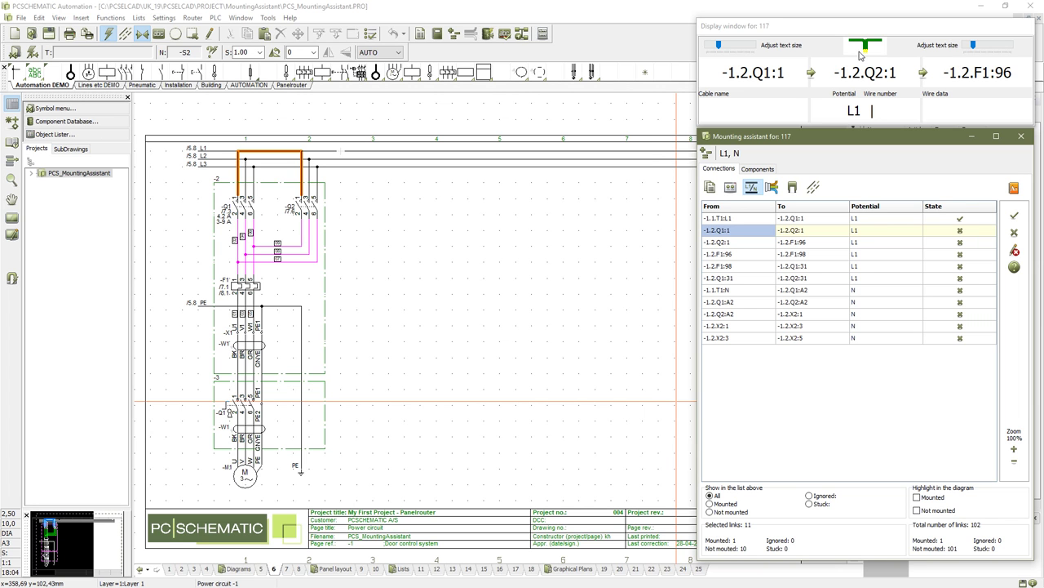
{"action": "left_click", "coordinate": [861, 55]}
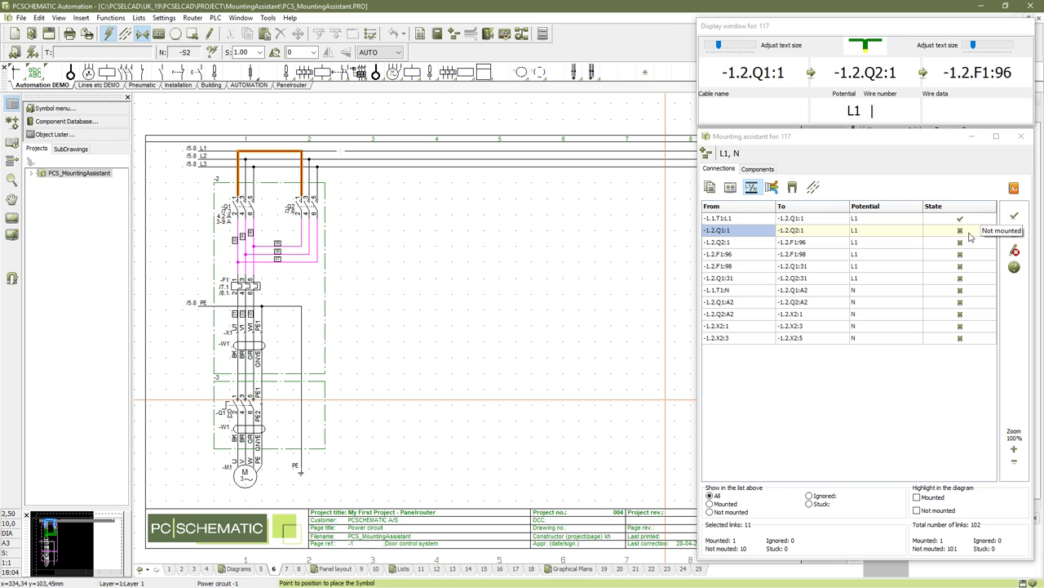
{"action": "left_click", "coordinate": [1015, 216]}
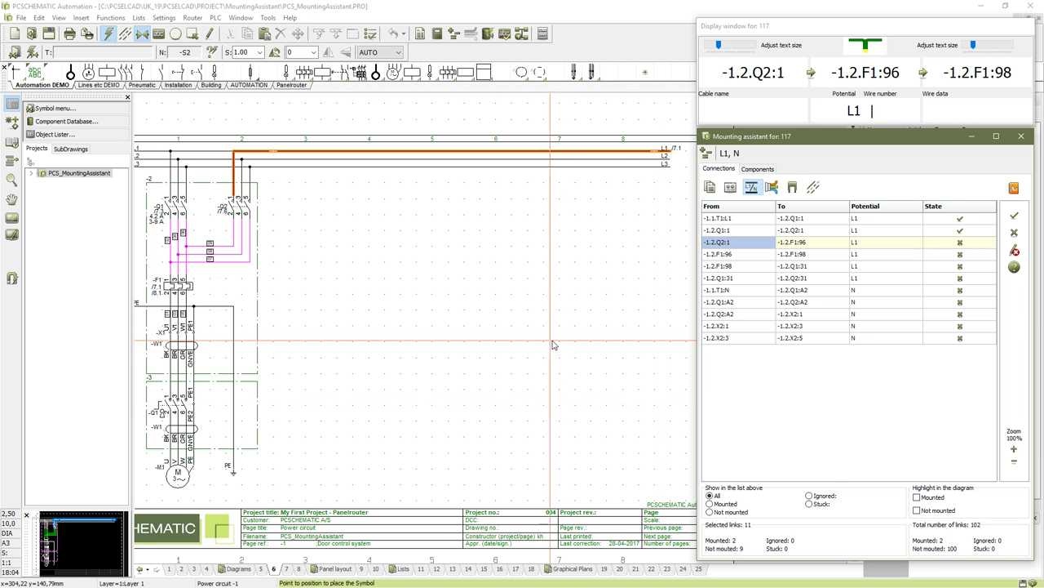
{"action": "left_click", "coordinate": [506, 328]}
{"action": "middle_click_drag", "start_coordinate": [444, 329], "coordinate": [511, 329]}
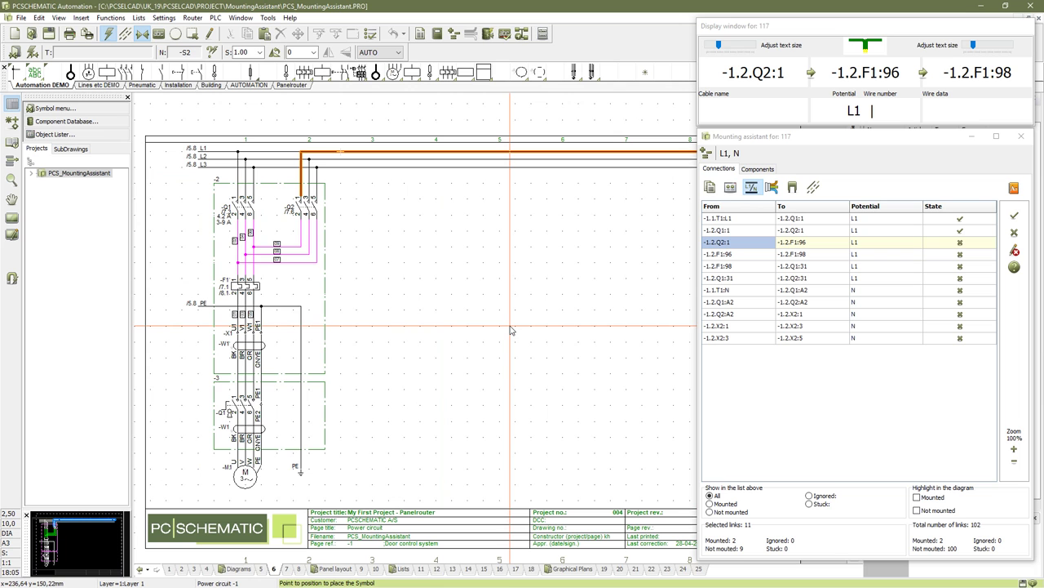
- Highlight the mounted connections in the diagram and select -1.2.Q1:1 to -1.2.Q2:1 in the full connections list
{"action": "left_click", "coordinate": [710, 503]}
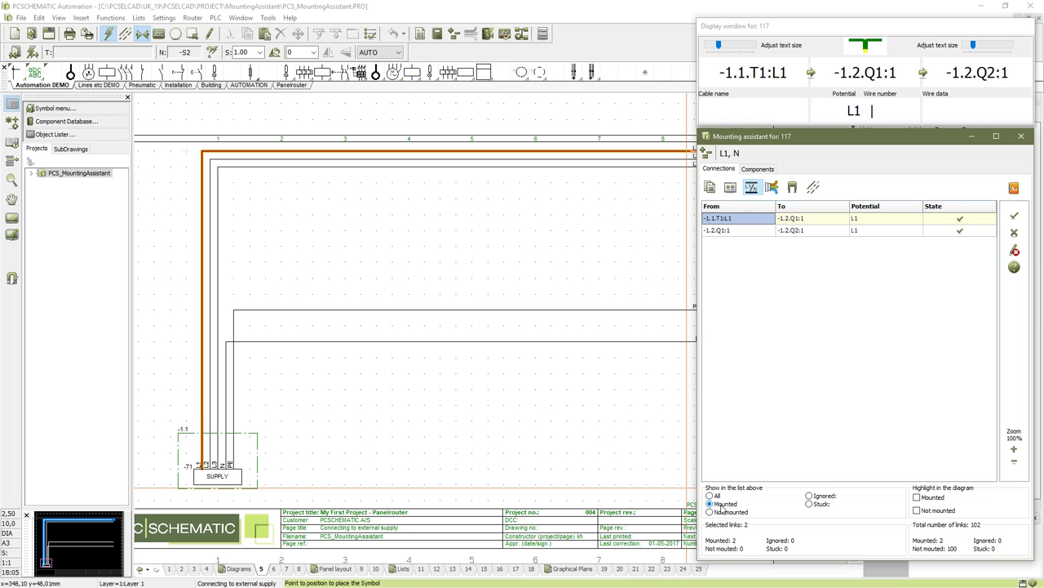
{"action": "left_click", "coordinate": [917, 497]}
{"action": "left_click", "coordinate": [710, 496]}
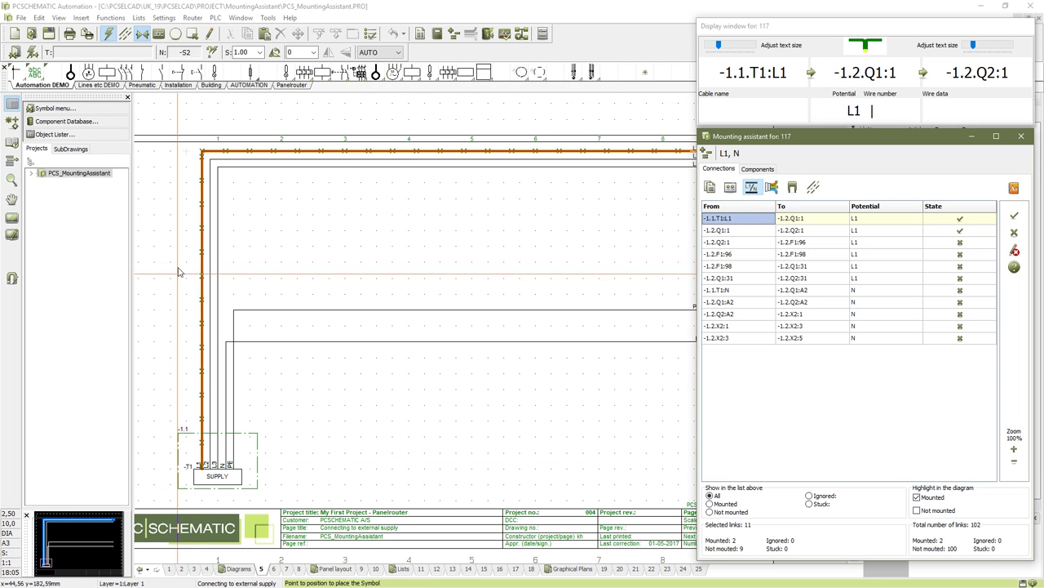
{"action": "left_click", "coordinate": [812, 231]}
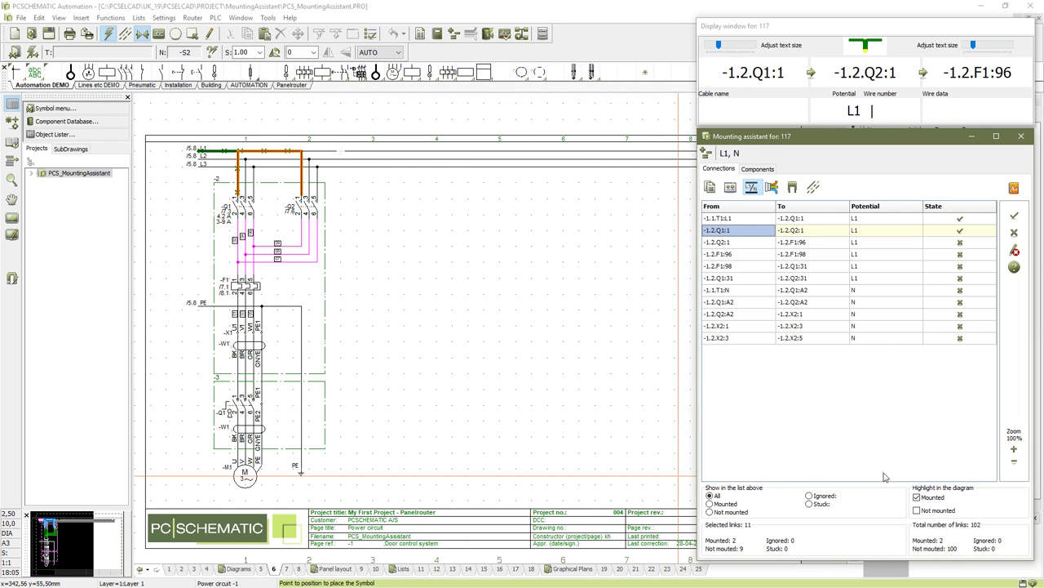
- List only the not mounted connections and mark all remaining L1 and N connections as mounted
{"action": "left_click", "coordinate": [726, 513]}
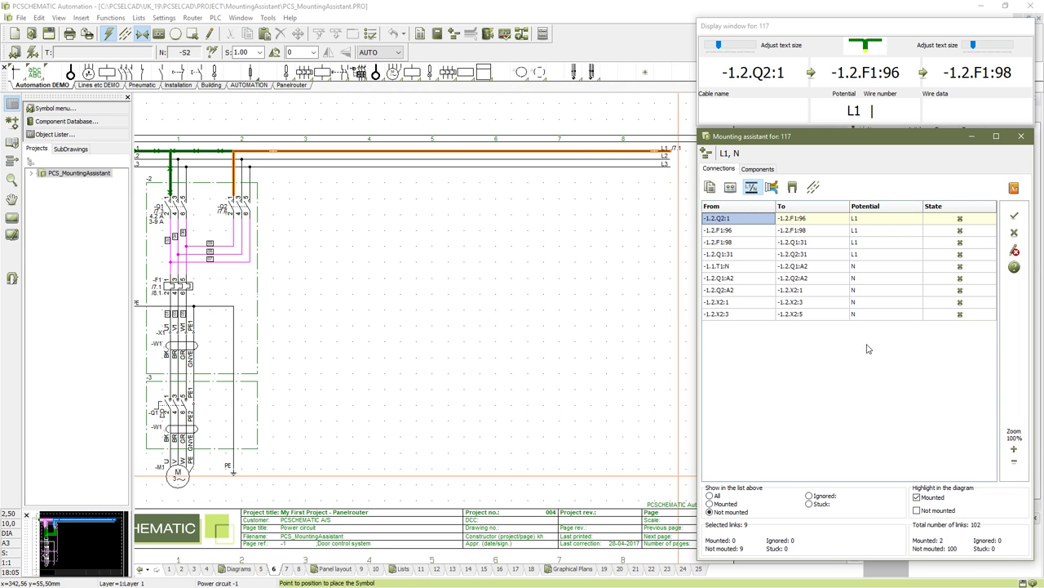
{"action": "left_click", "coordinate": [975, 232]}
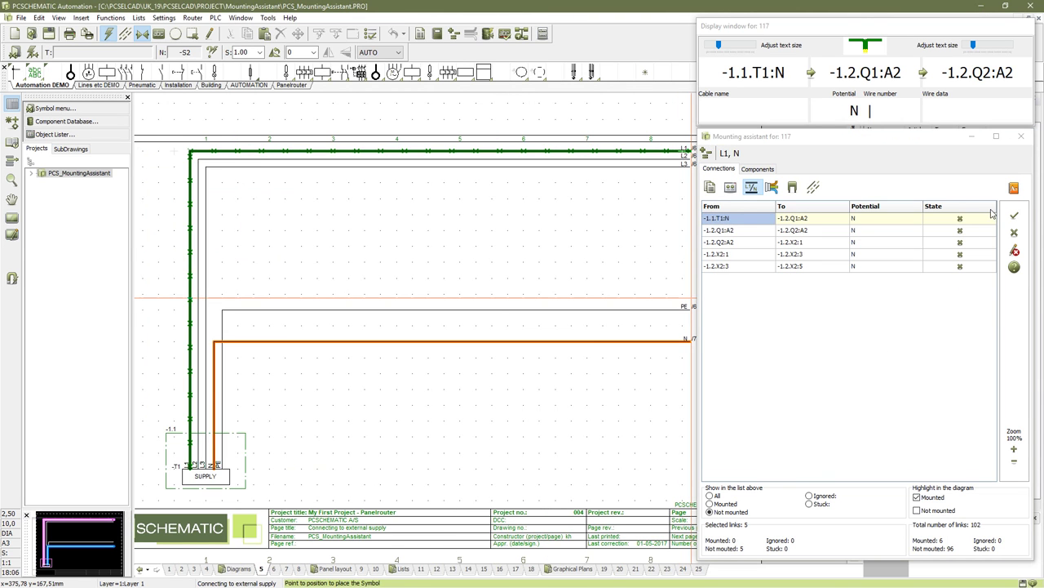
{"action": "left_click", "coordinate": [1016, 217]}
{"action": "left_click", "coordinate": [1016, 216]}
{"action": "left_click", "coordinate": [1016, 216]}
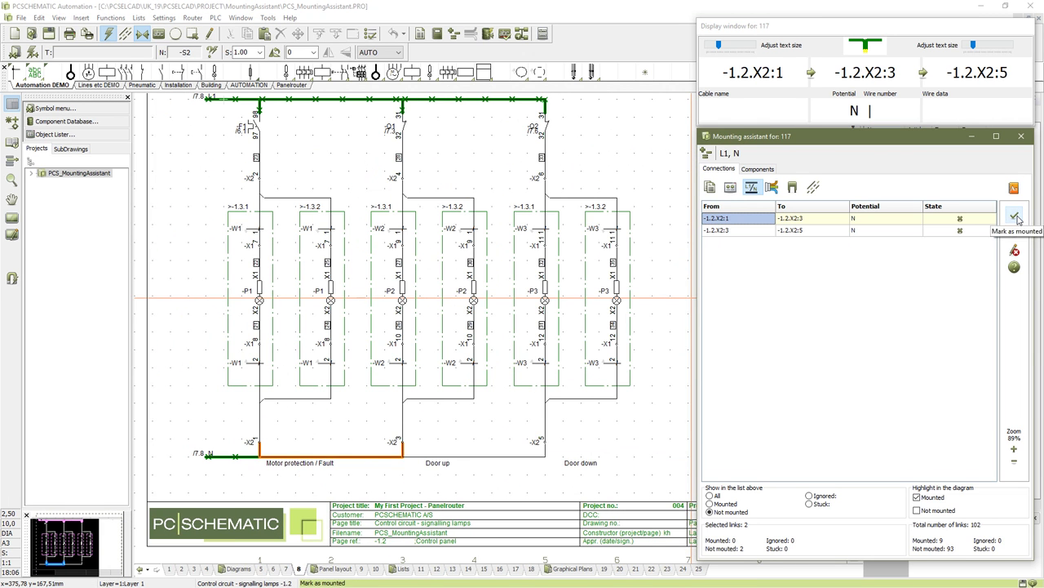
{"action": "left_click", "coordinate": [1016, 216]}
{"action": "left_click", "coordinate": [1015, 216]}
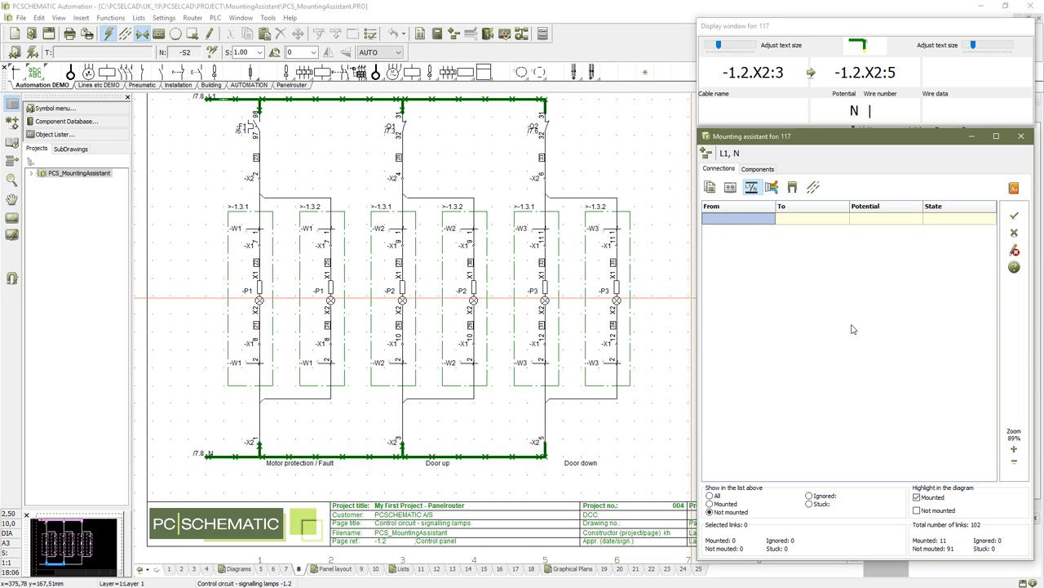
- Clear the potential filter and filter the not mounted connections by the magenta line colour
{"action": "left_click", "coordinate": [742, 190]}
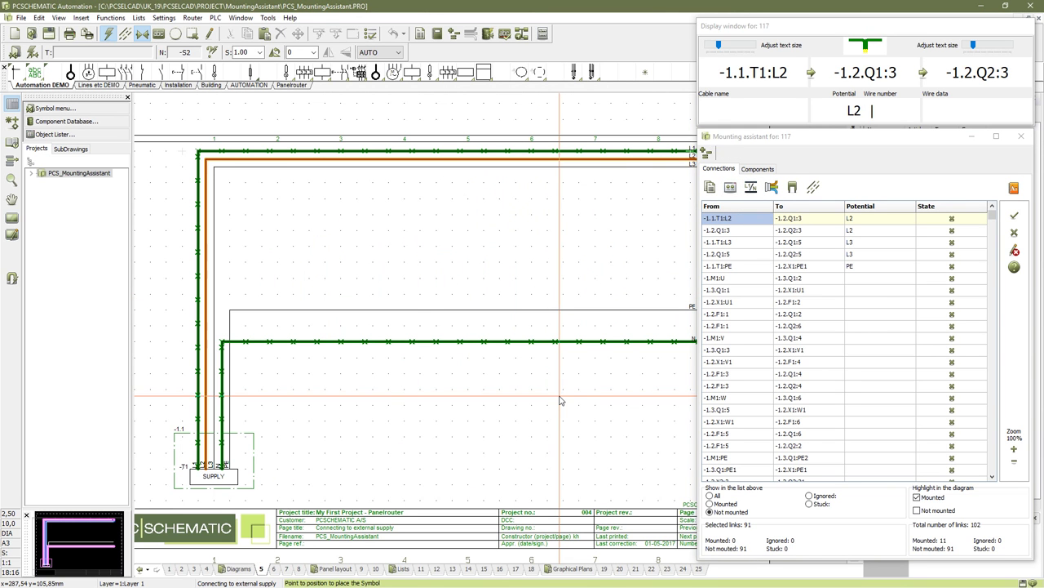
{"action": "left_click", "coordinate": [820, 187]}
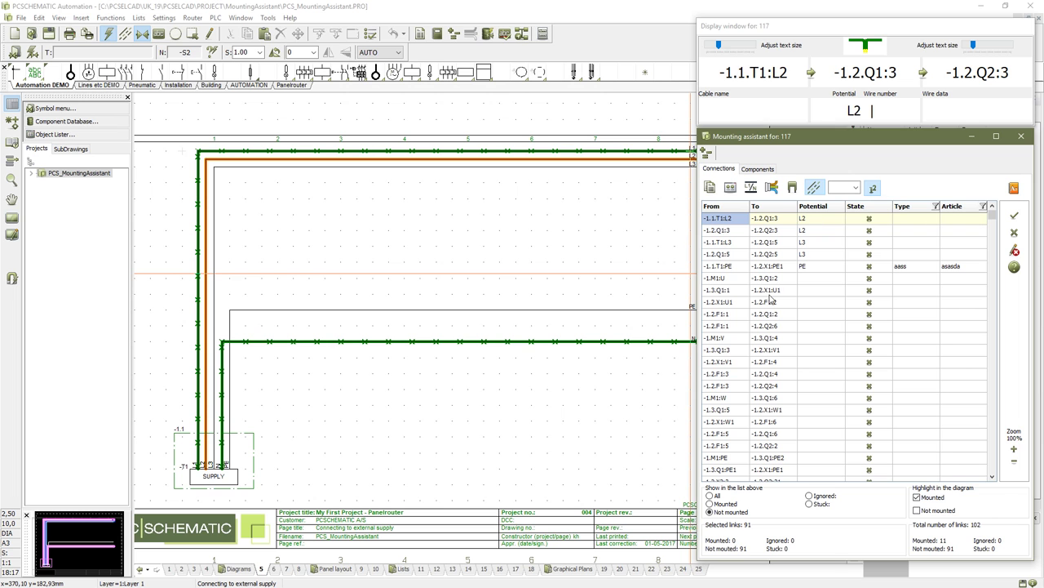
{"action": "left_click", "coordinate": [855, 189]}
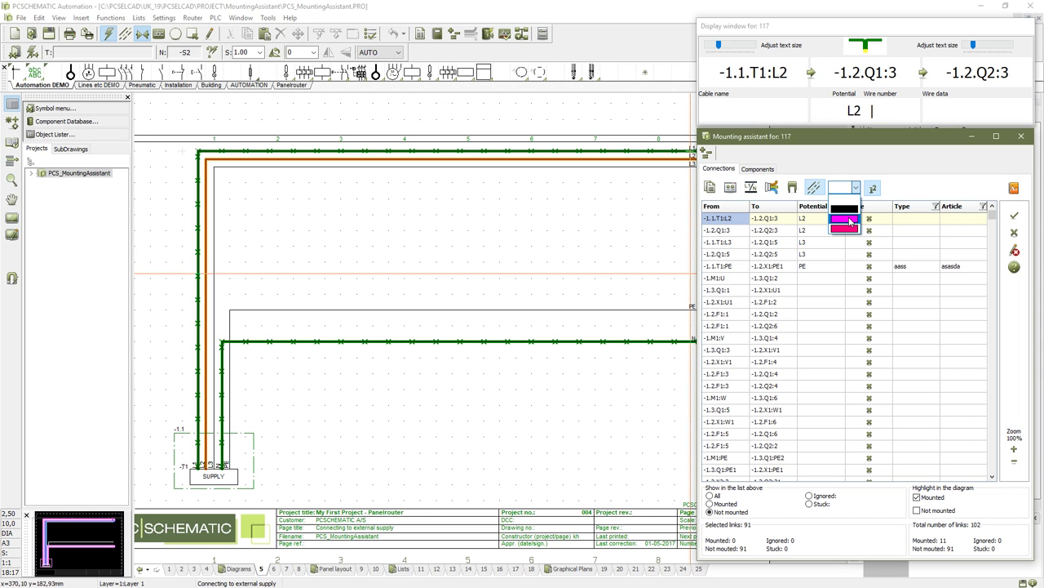
{"action": "left_click", "coordinate": [850, 222]}
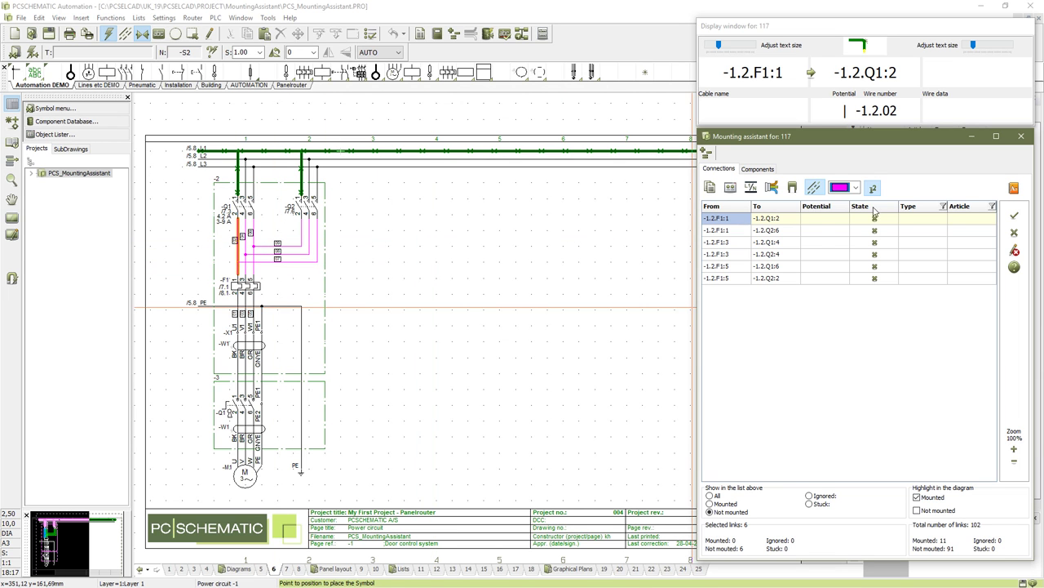
- Mark the first three magenta connections as mounted, -1.2.F1:3 to -1.2.Q2:4 as ignored, and both -1.2.F1:5 connections as stuck
{"action": "left_click", "coordinate": [1014, 216]}
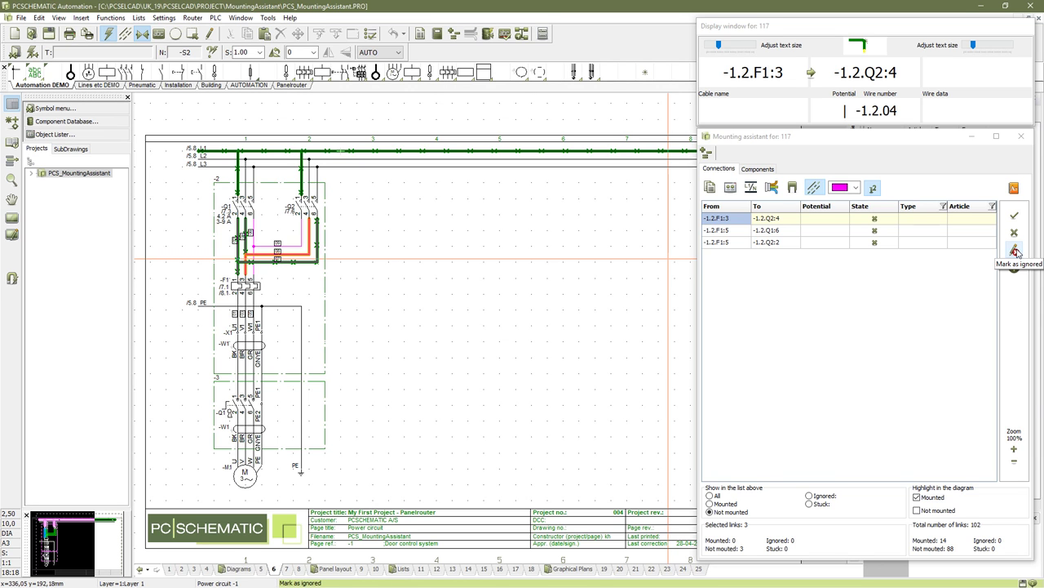
{"action": "left_click", "coordinate": [1015, 250]}
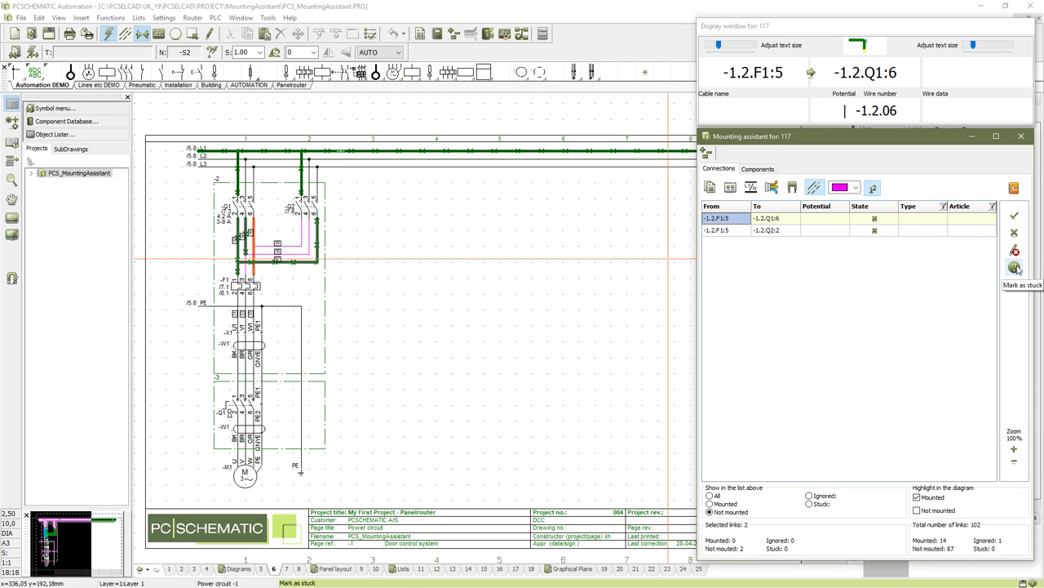
{"action": "left_click", "coordinate": [1016, 268]}
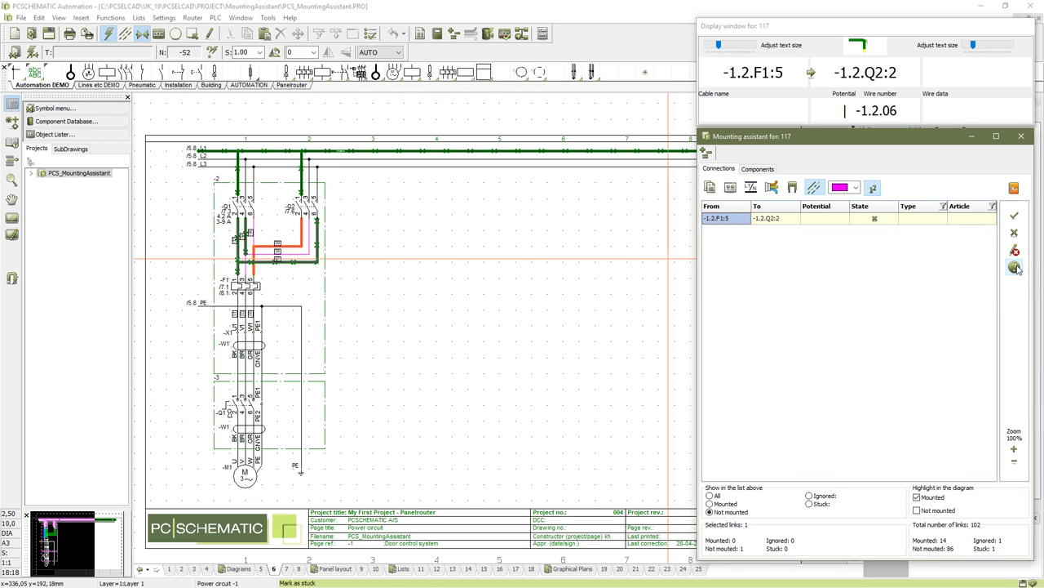
{"action": "left_click", "coordinate": [1016, 268]}
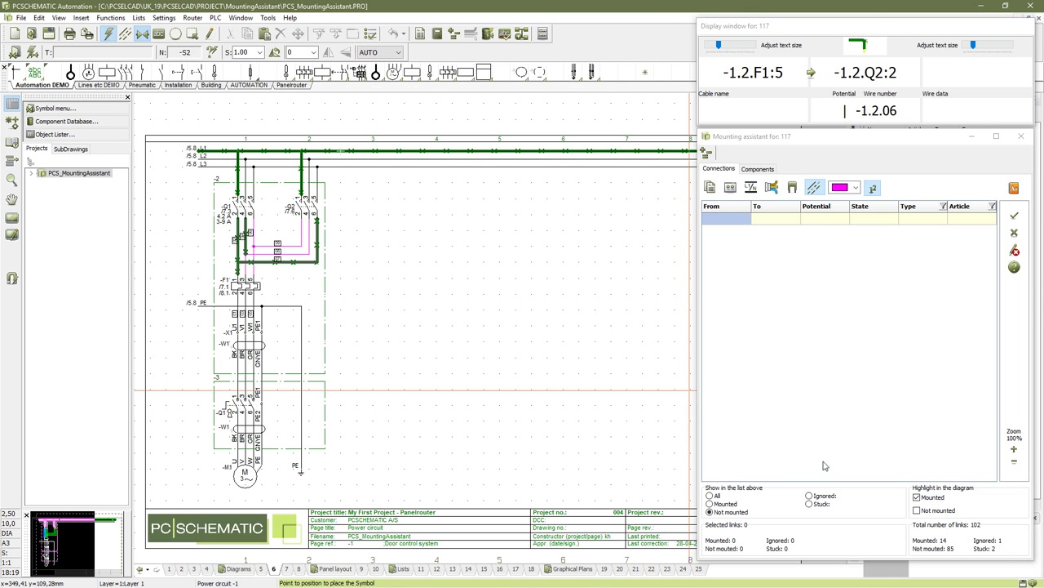
- List the ignored connections, followed by the stuck connections
{"action": "left_click", "coordinate": [818, 499]}
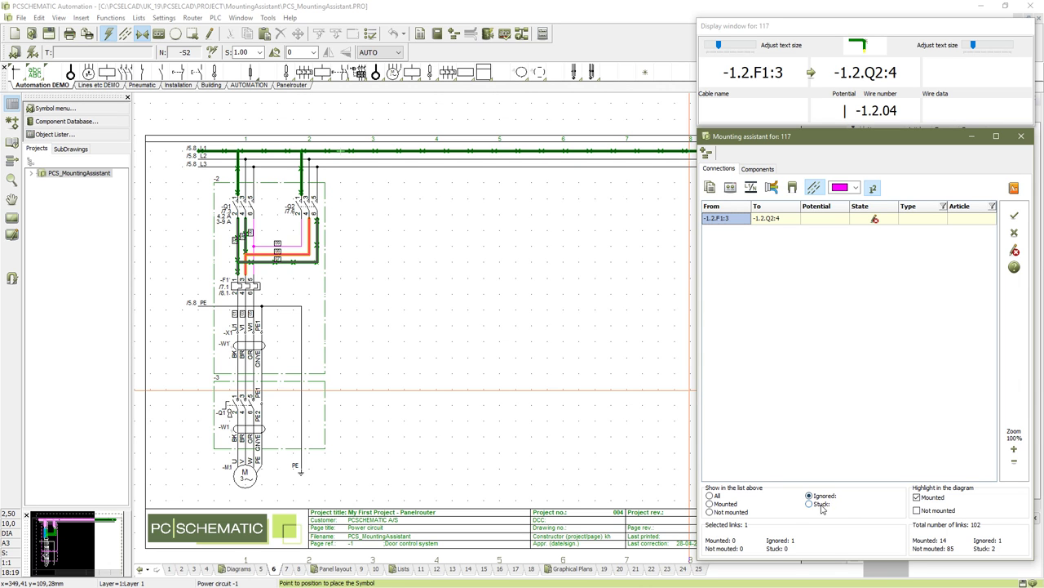
{"action": "left_click", "coordinate": [825, 506]}
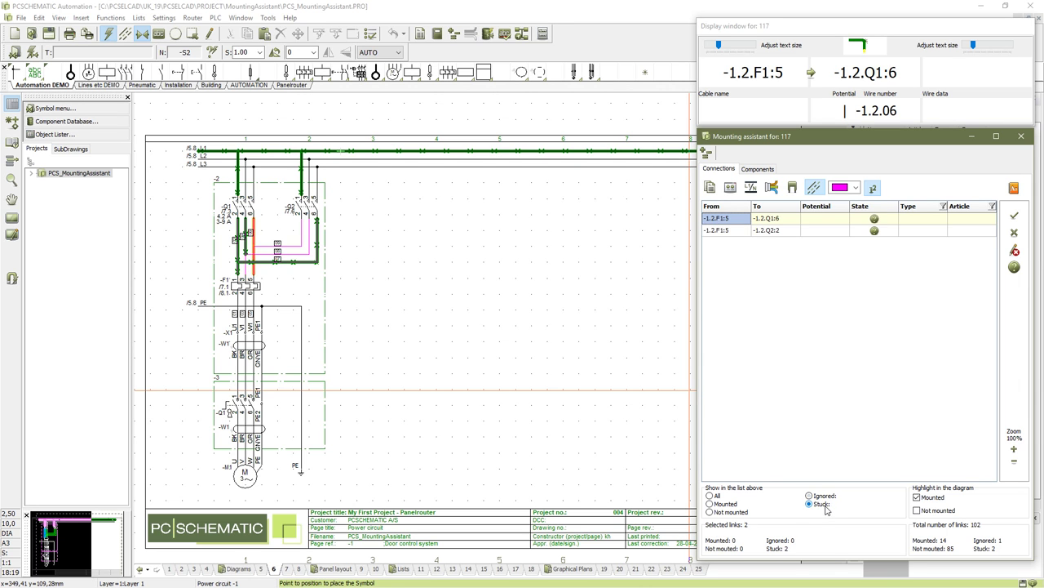
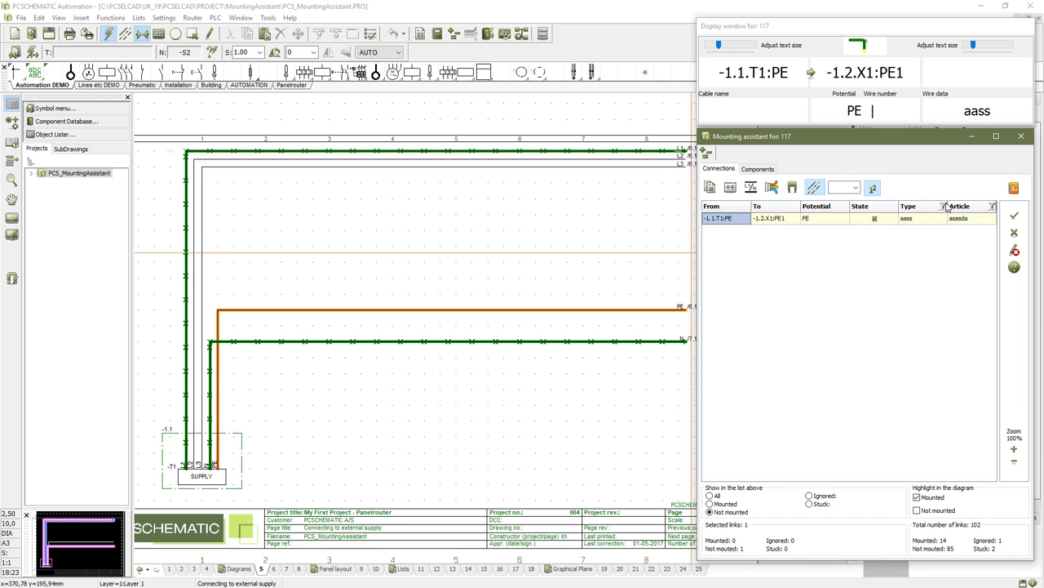
- Clear the type filter and list only the not mounted connections that have a wire number
{"action": "left_click", "coordinate": [944, 207]}
{"action": "left_click", "coordinate": [898, 215]}
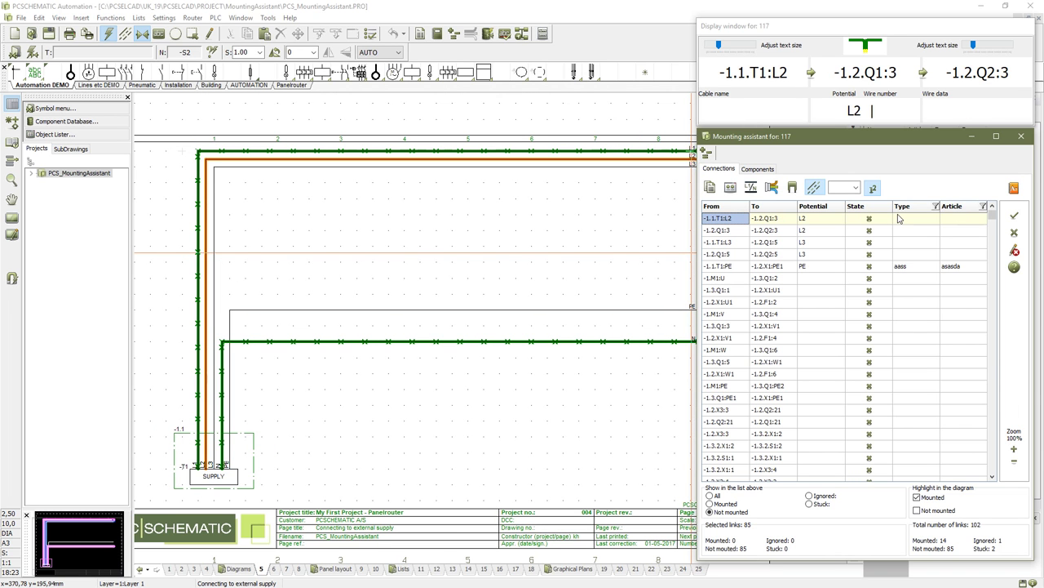
{"action": "left_click", "coordinate": [872, 188]}
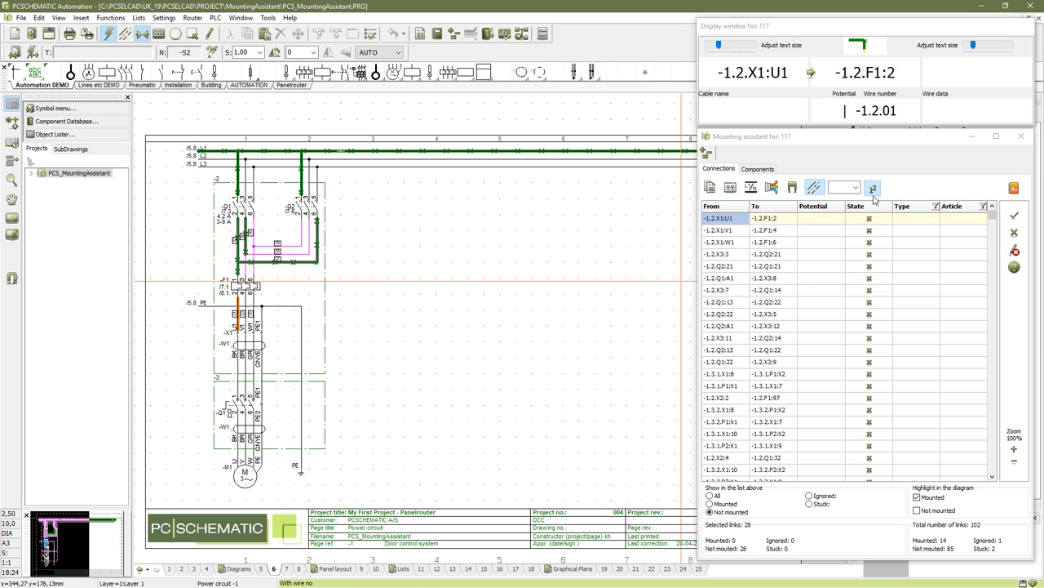
- List only the not mounted jumper connections, and then filter the connections by cable -1.2.W4 instead
{"action": "left_click", "coordinate": [794, 189]}
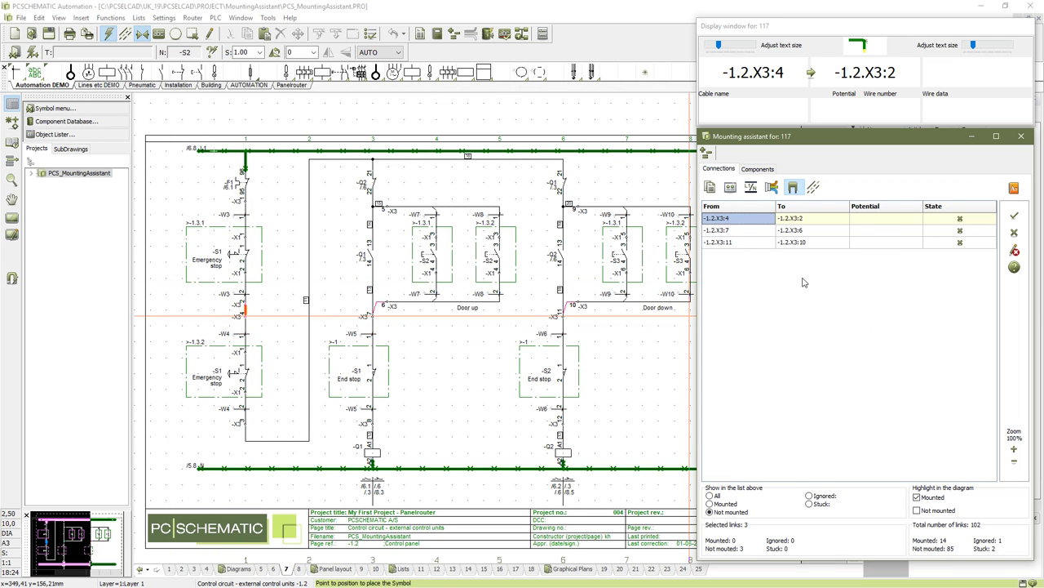
{"action": "left_click", "coordinate": [772, 187]}
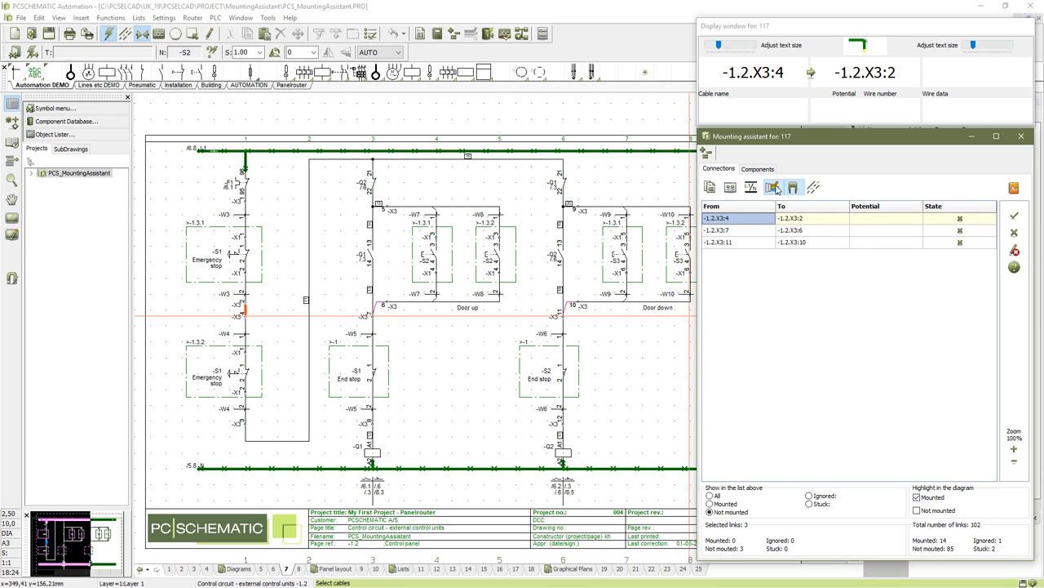
{"action": "left_click_drag", "start_coordinate": [151, 27], "coordinate": [429, 177]}
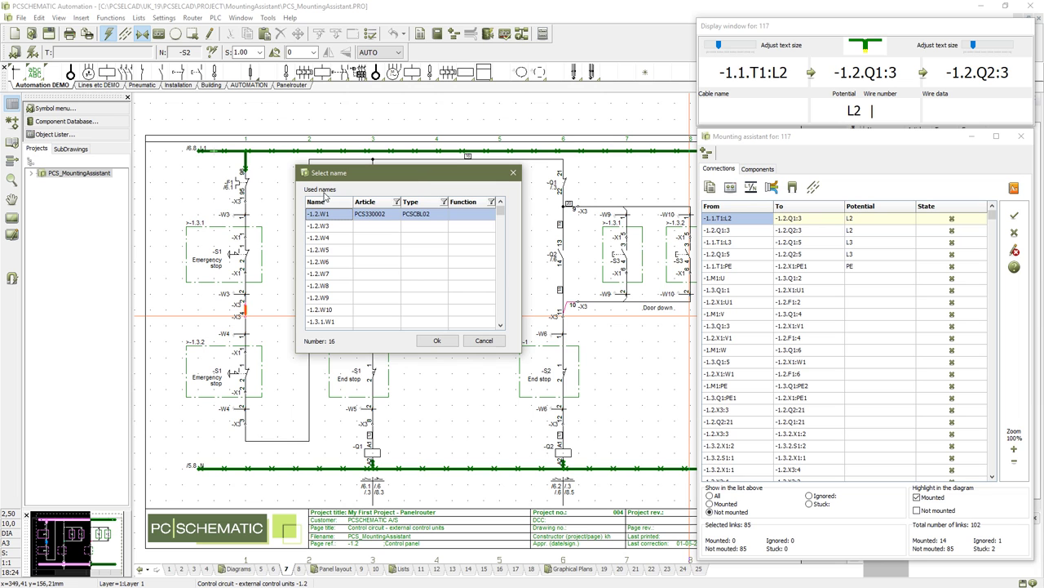
{"action": "left_click", "coordinate": [335, 227]}
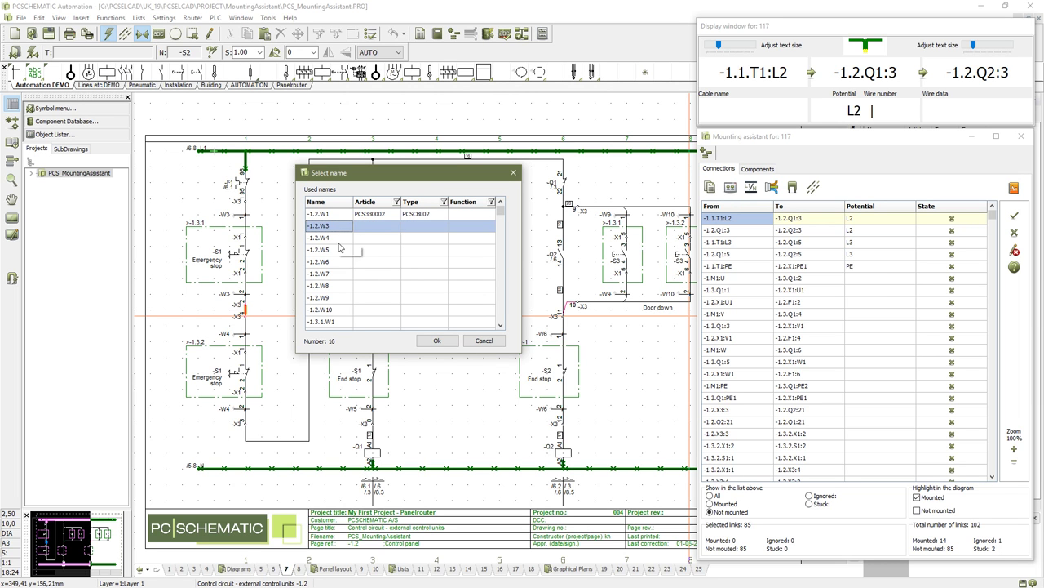
{"action": "left_click", "coordinate": [339, 239]}
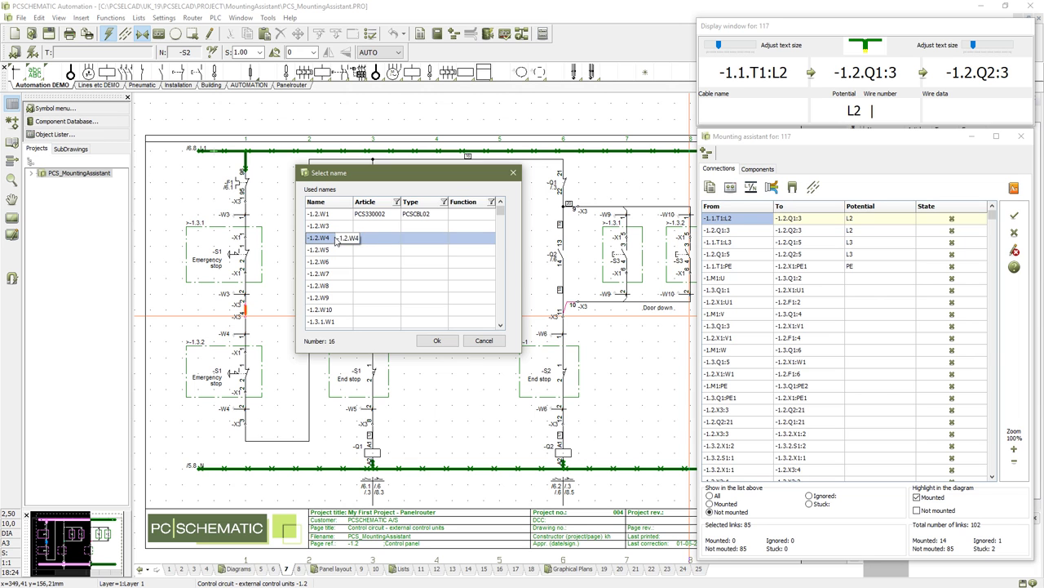
{"action": "left_click", "coordinate": [437, 340]}
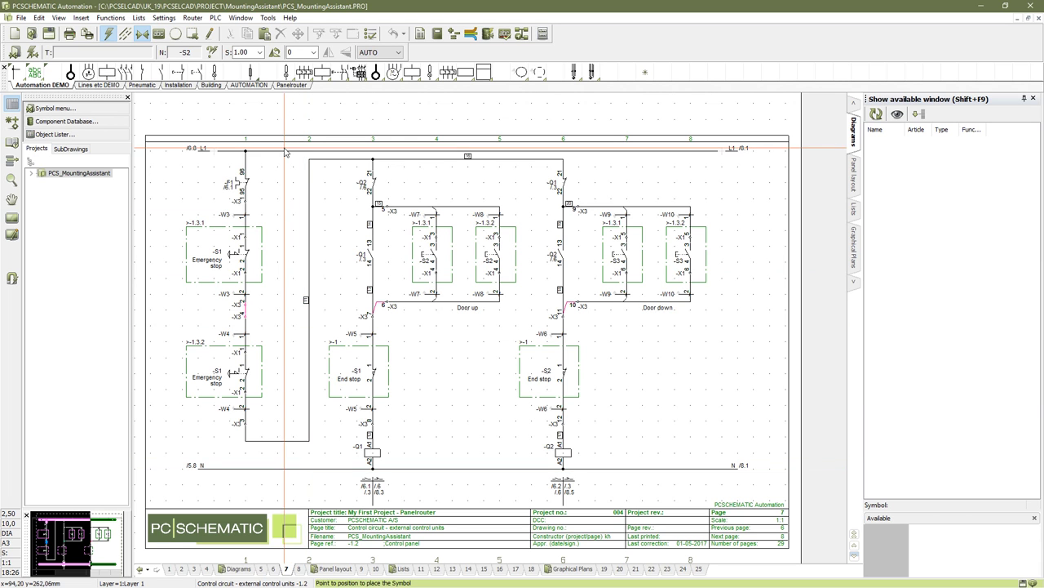
- On diagram page 6, delete the L1 line segment between Q1 and Q2 and the L1 line feeding Q1
{"action": "left_click", "coordinate": [273, 568]}
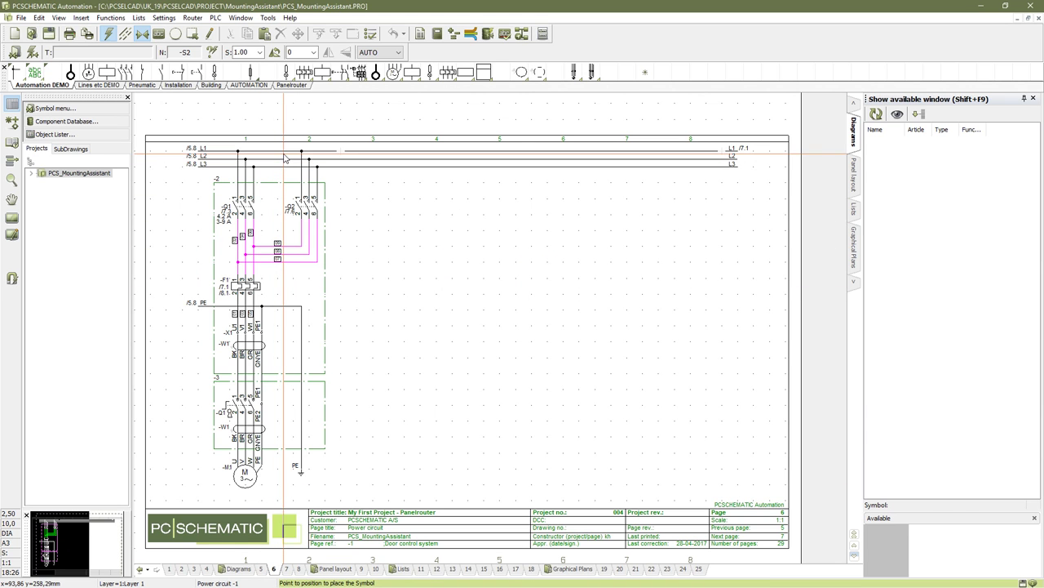
{"action": "key", "text": "l"}
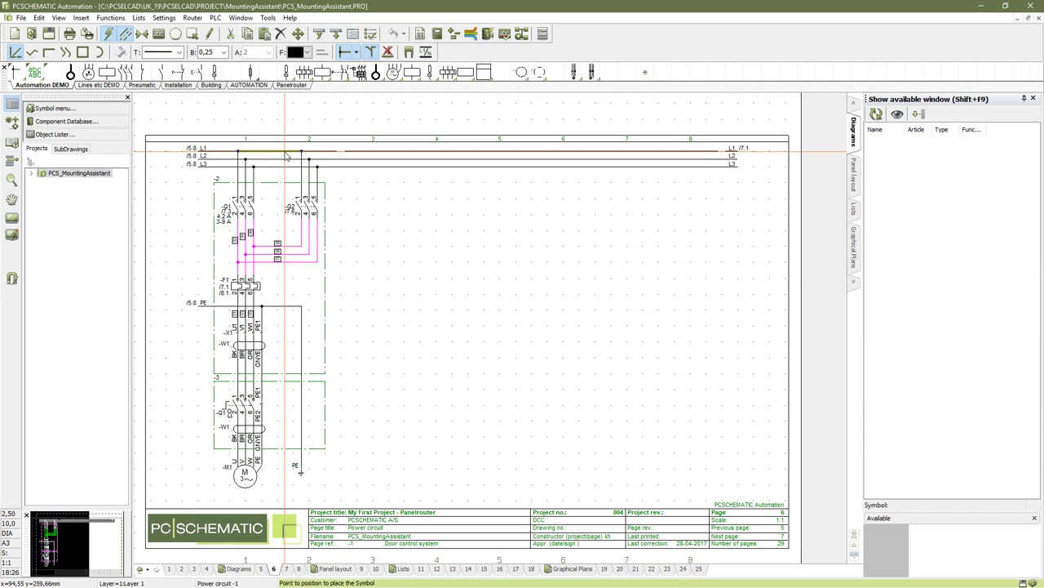
{"action": "key", "text": "Delete"}
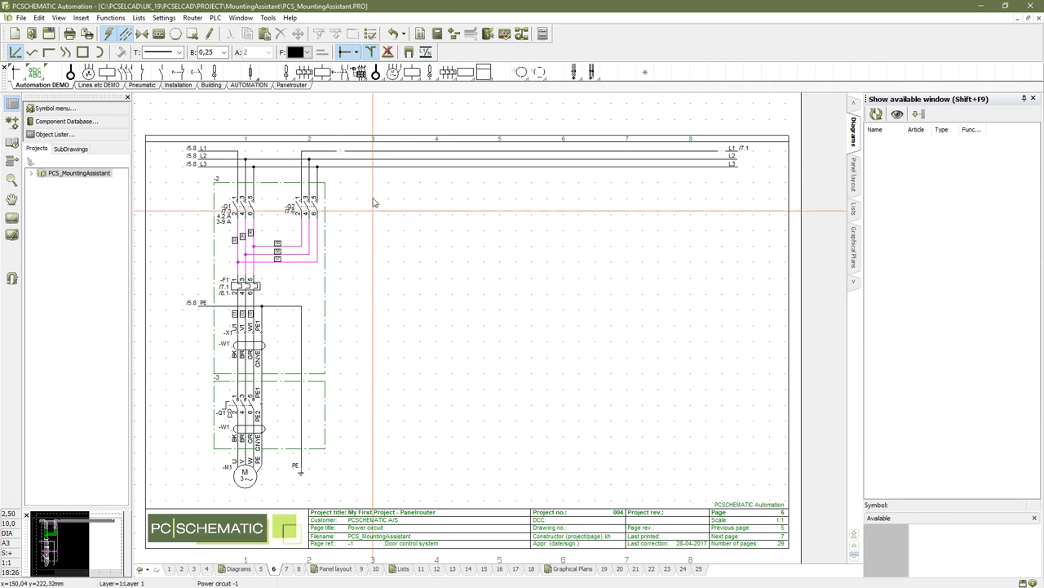
{"action": "left_click", "coordinate": [230, 153]}
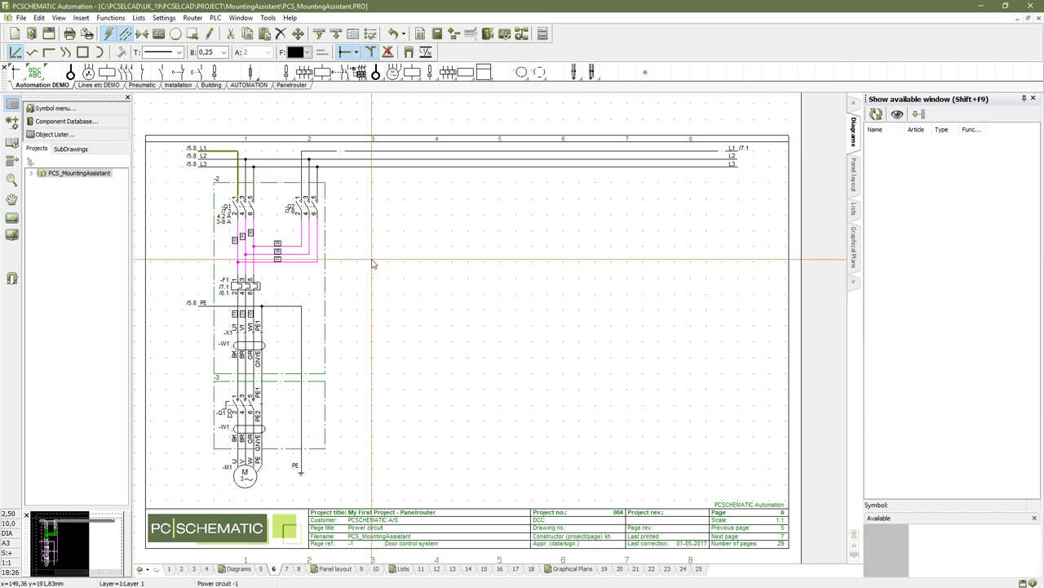
{"action": "key", "text": "Delete"}
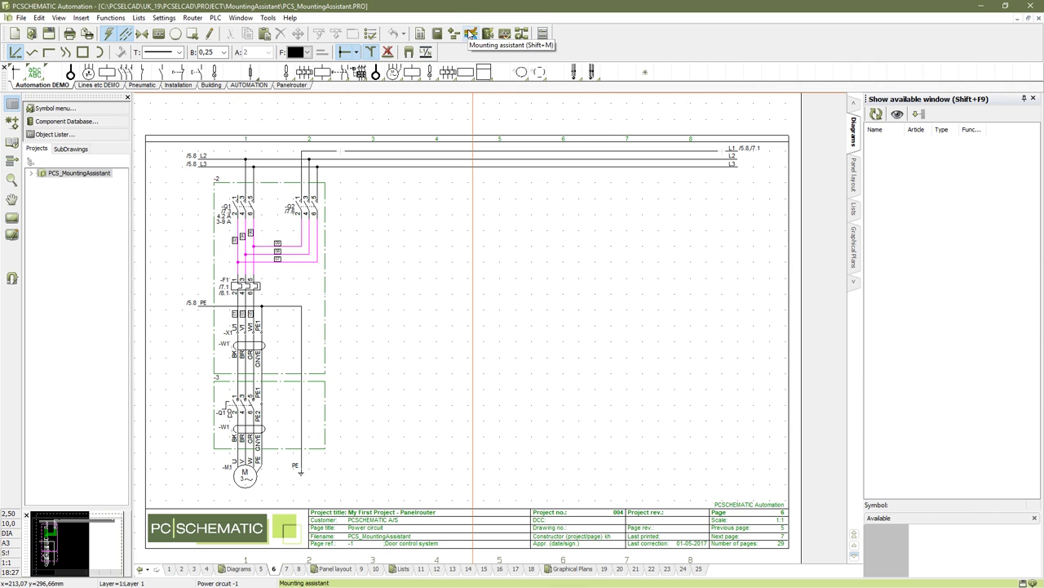
- Reopen the Mounting assistant for the existing file order number and accept deleting the mounting information of the removed connections
{"action": "left_click", "coordinate": [471, 35]}
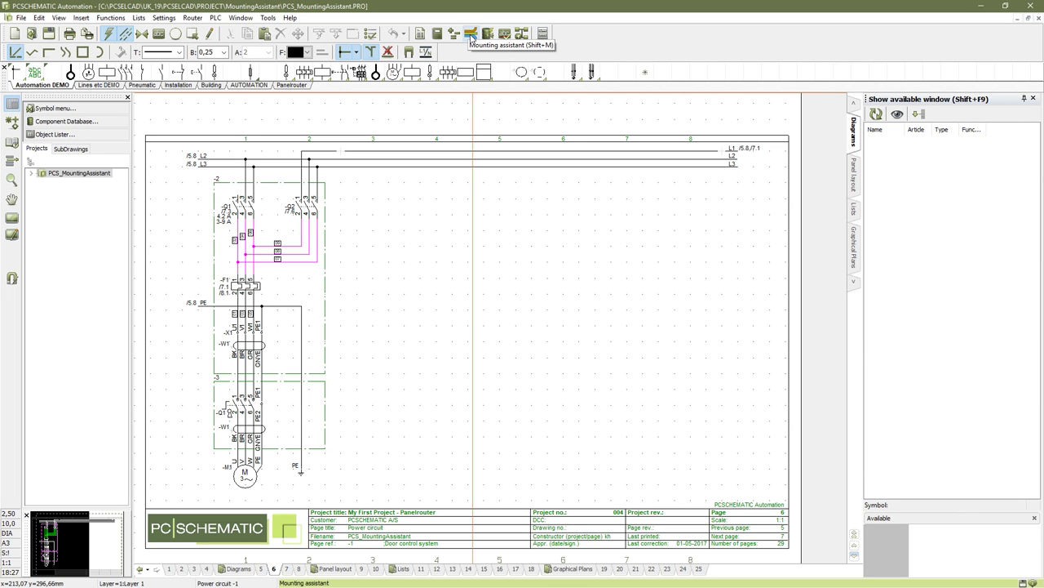
{"action": "left_click", "coordinate": [471, 35]}
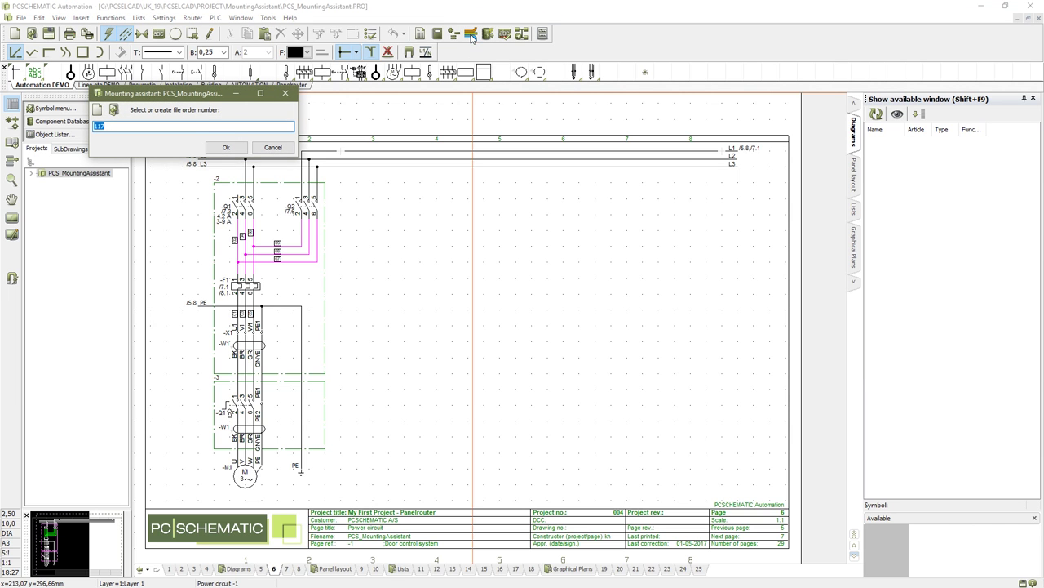
{"action": "left_click", "coordinate": [217, 149]}
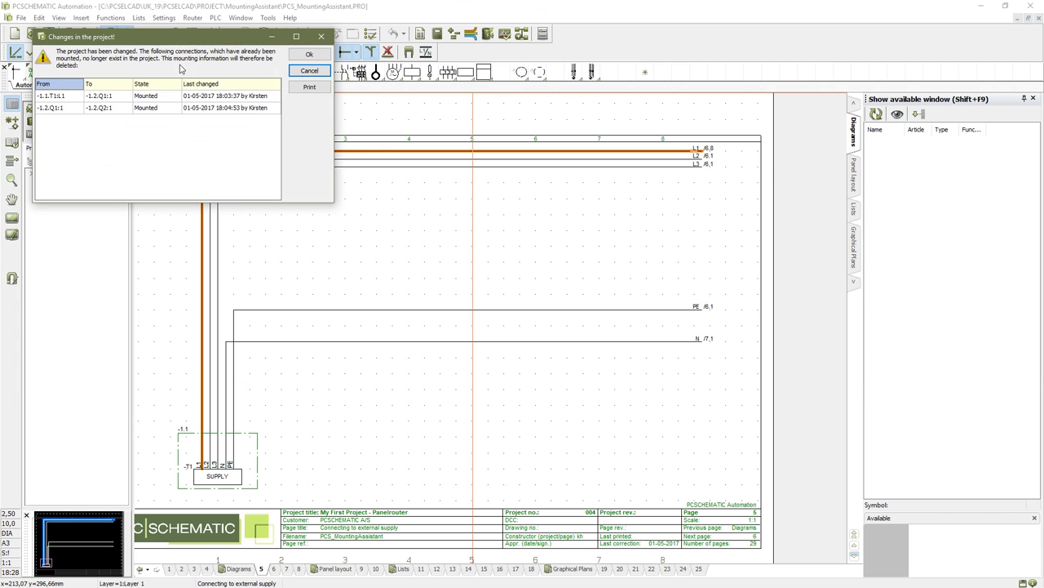
{"action": "left_click_drag", "start_coordinate": [191, 36], "coordinate": [240, 103]}
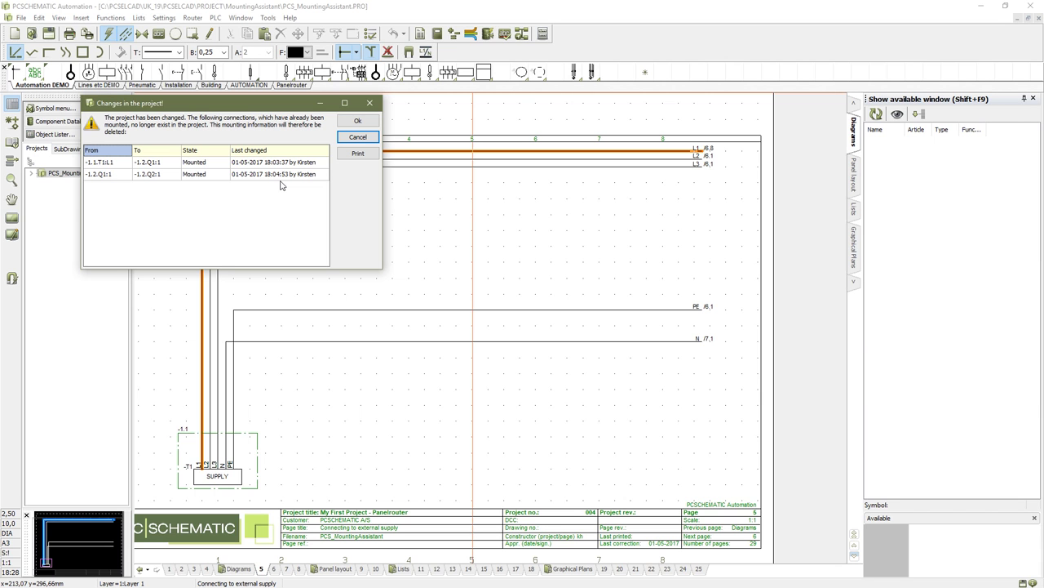
{"action": "left_click", "coordinate": [355, 121]}
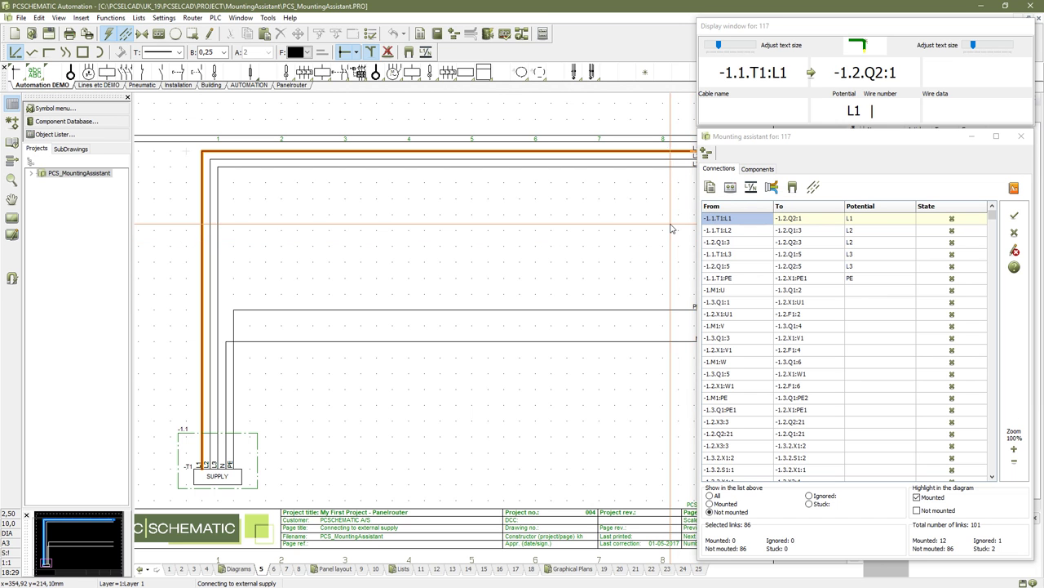
- In the components list, mark -1.1.T1, -1.2.Q1 and -1.2.Q2 as done, following Q2's reference to /7.6 before marking it
{"action": "left_click", "coordinate": [760, 169]}
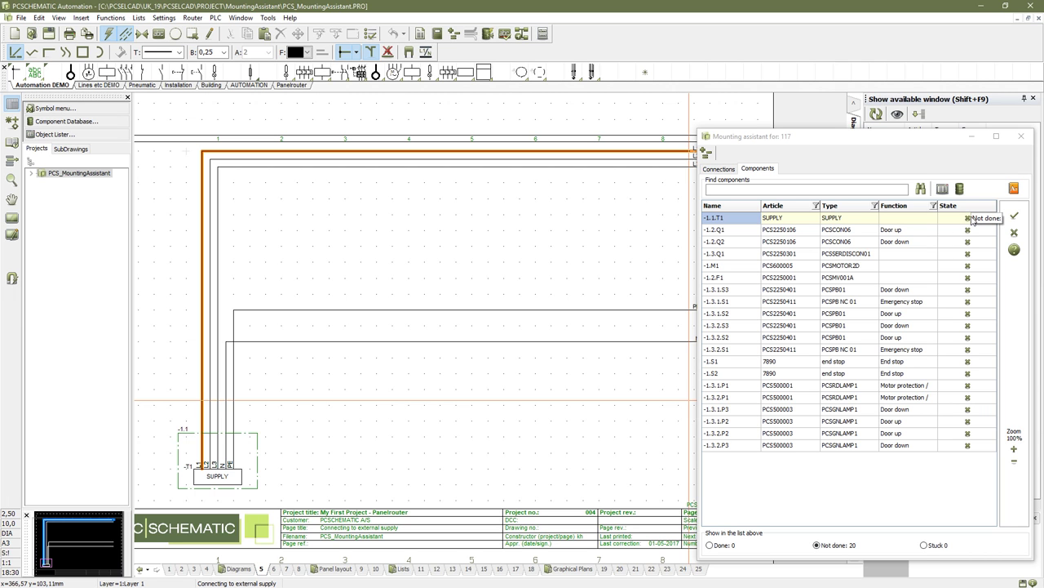
{"action": "left_click", "coordinate": [1014, 216]}
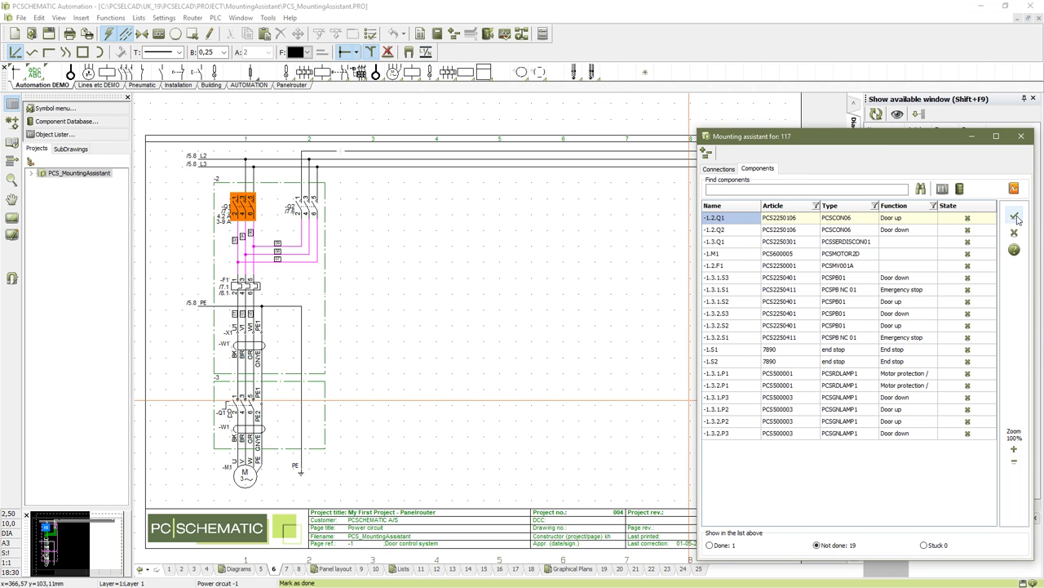
{"action": "left_click", "coordinate": [1014, 215]}
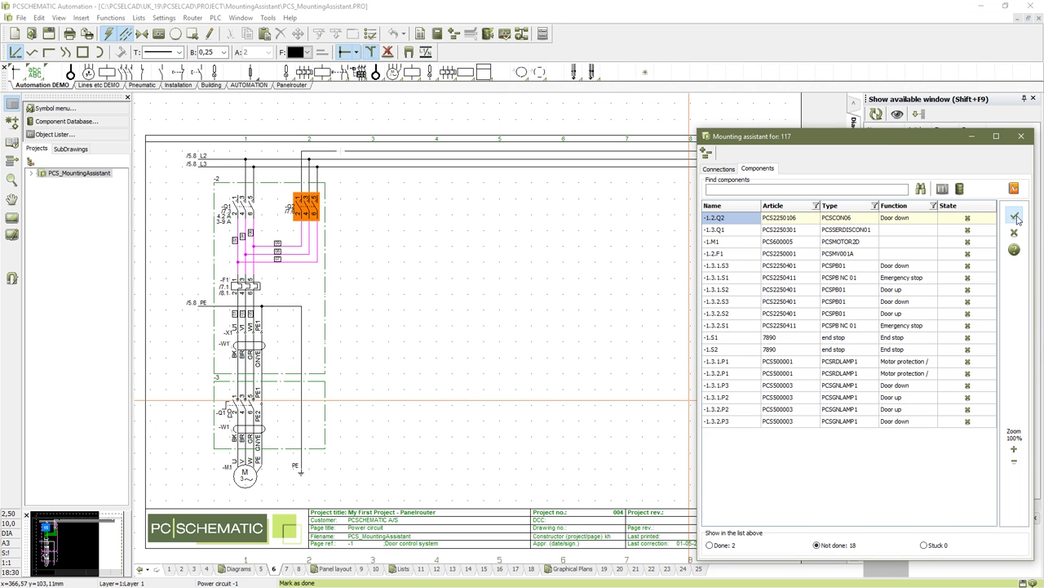
{"action": "double_click", "coordinate": [290, 211]}
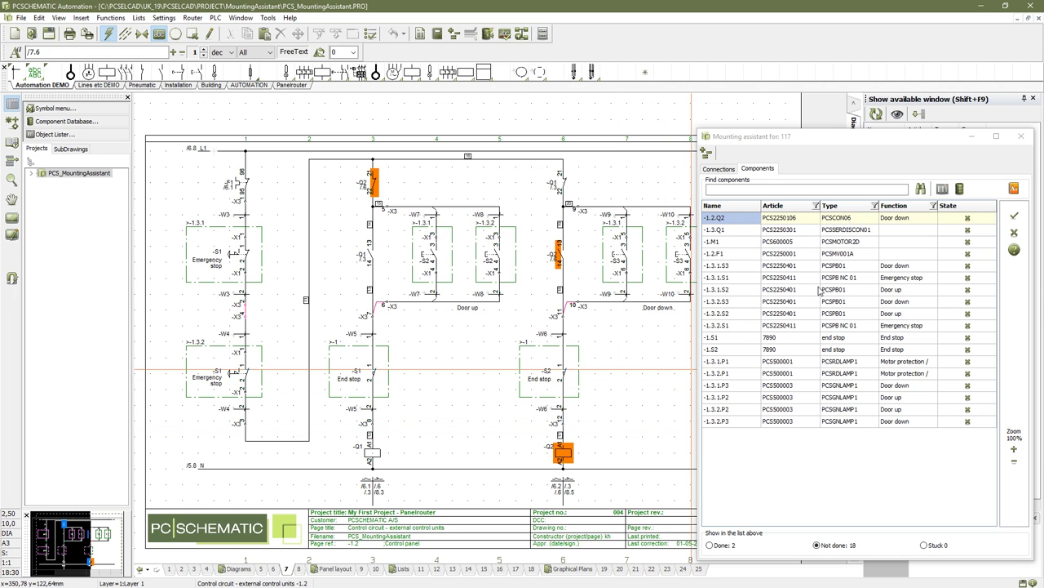
{"action": "left_click", "coordinate": [1015, 218]}
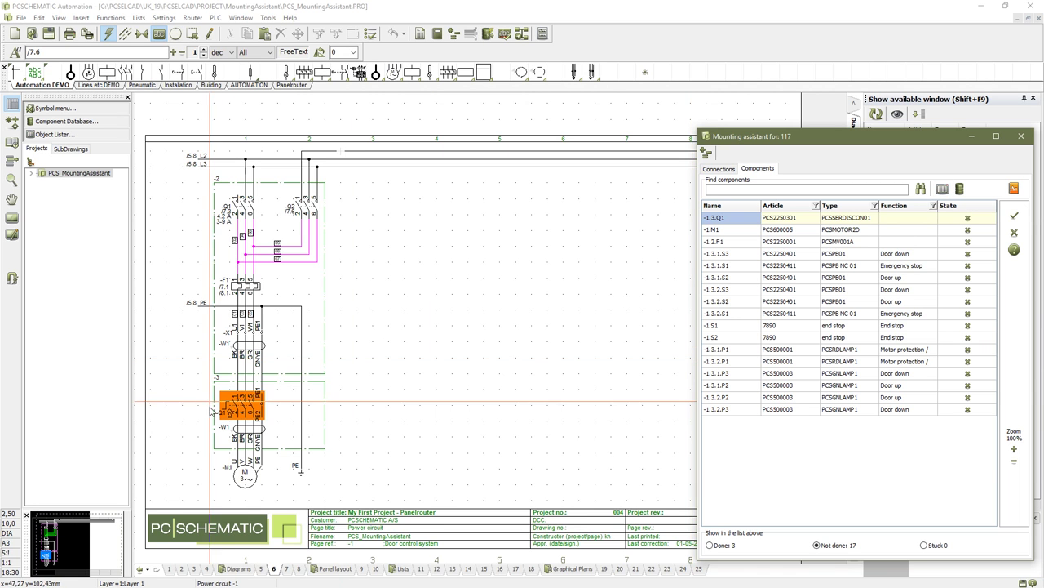
- Look up -1.3.Q1 in the Object Lister, then mark -1.3.Q1, -1.M1 and -1.2.F1 as done
{"action": "left_click", "coordinate": [943, 189]}
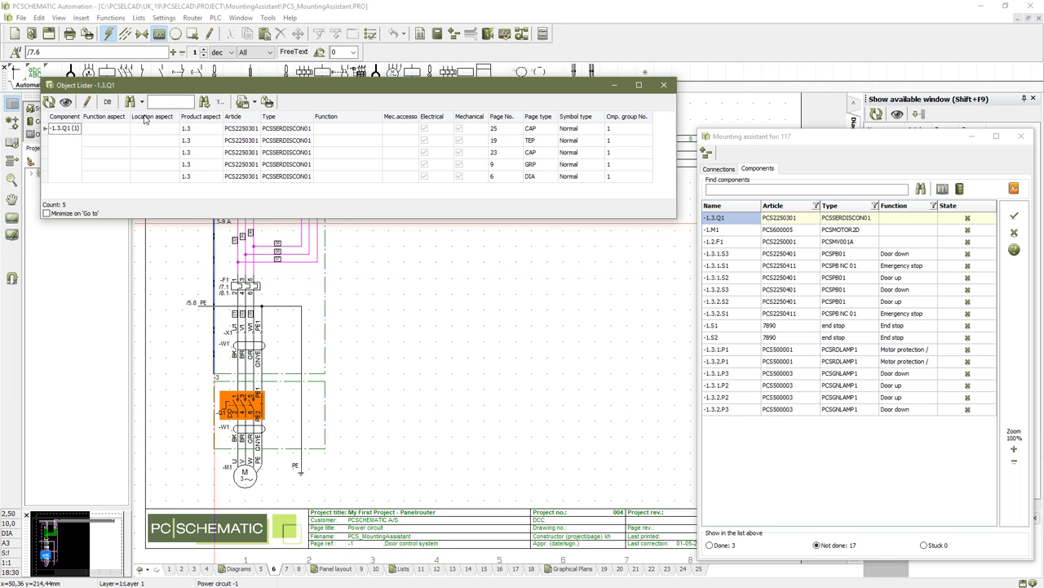
{"action": "key", "text": "Escape"}
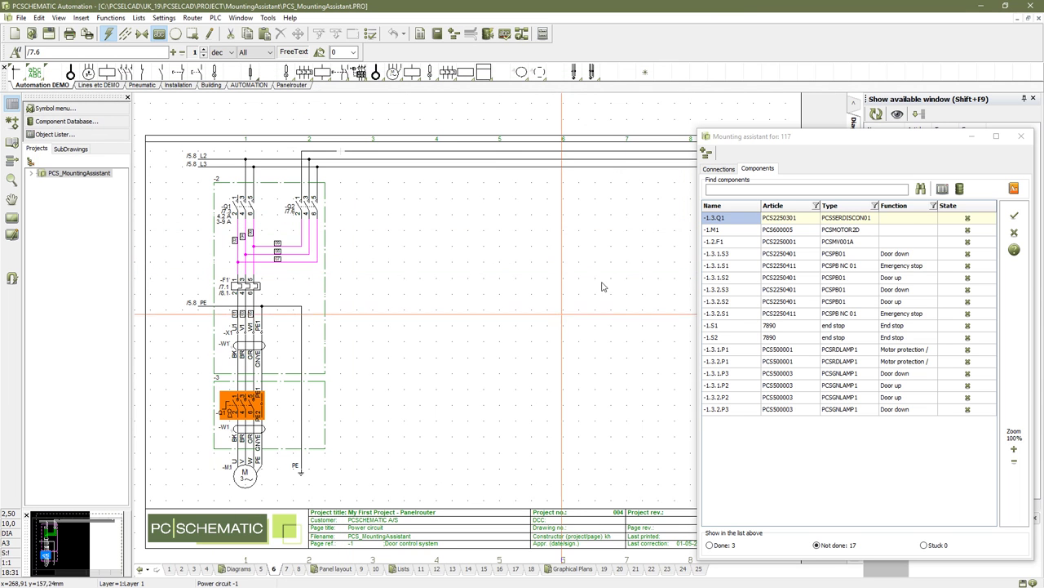
{"action": "left_click", "coordinate": [1015, 217]}
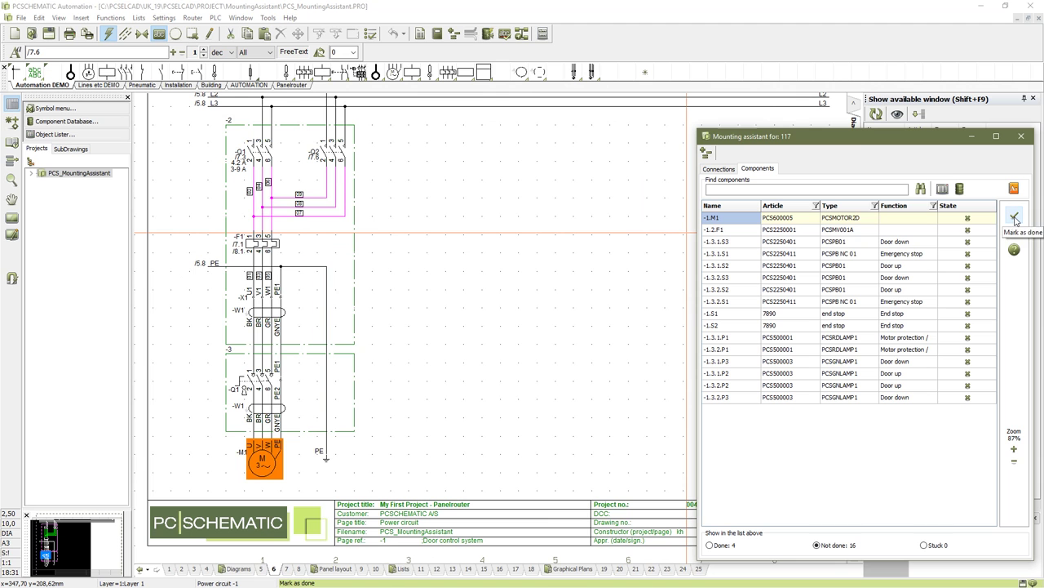
{"action": "left_click", "coordinate": [1015, 217]}
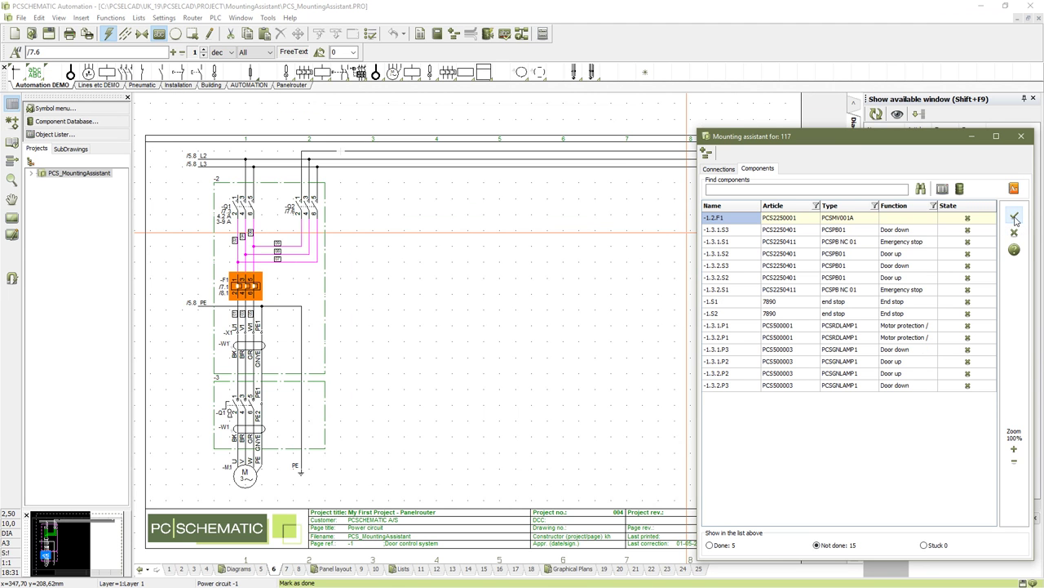
{"action": "left_click", "coordinate": [1015, 218]}
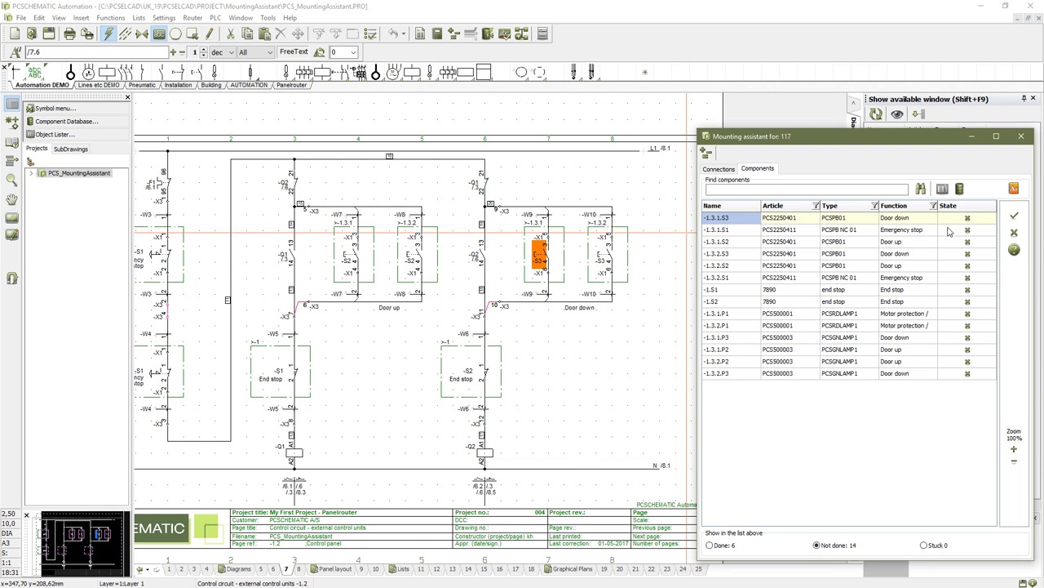
- Examine the database record of the emergency stop component -1.3.1.S1 in an enlarged Record Viewer and close it
{"action": "left_click", "coordinate": [915, 231]}
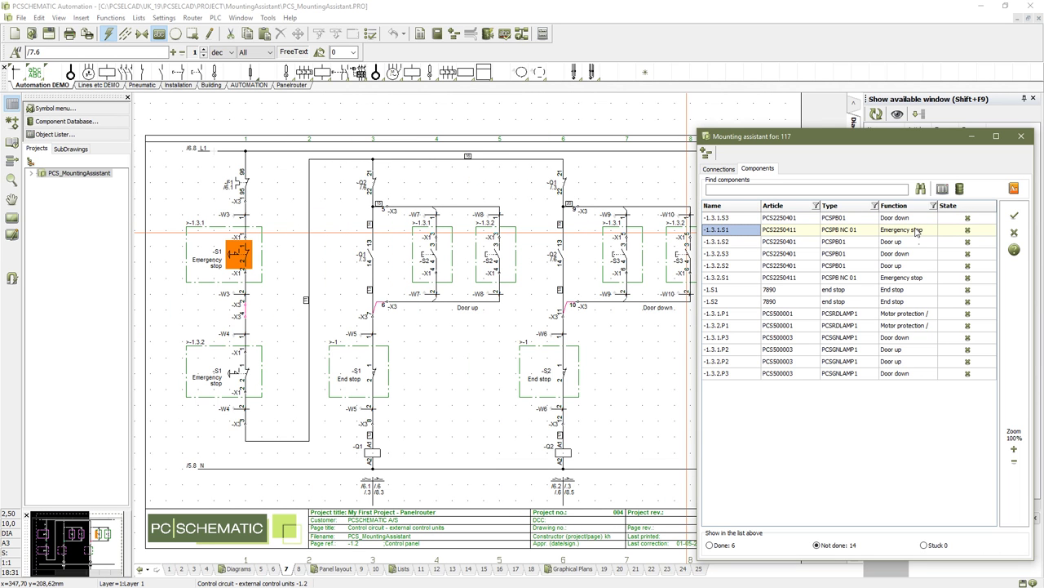
{"action": "left_click", "coordinate": [962, 189]}
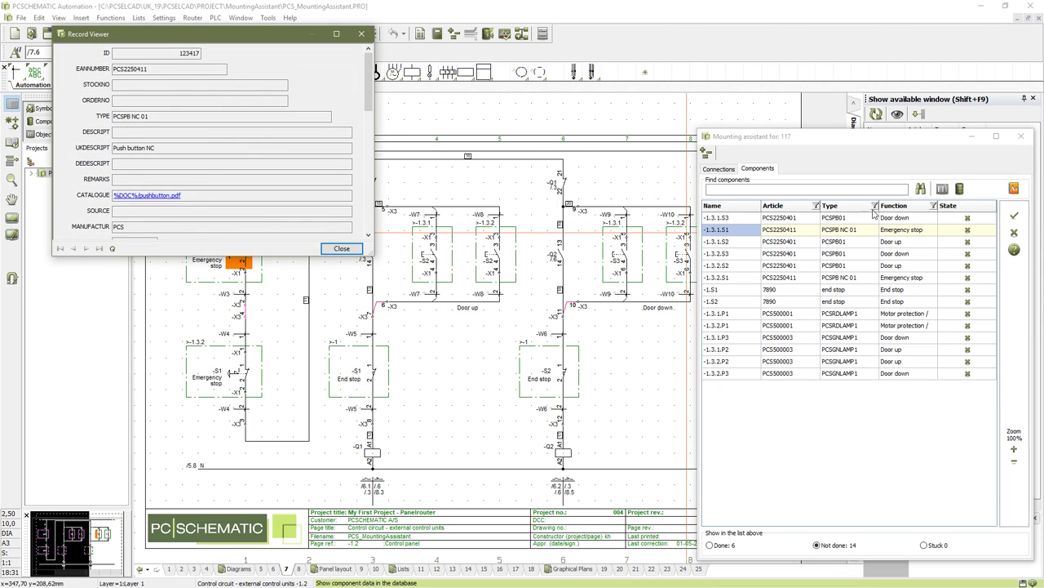
{"action": "left_click_drag", "start_coordinate": [232, 256], "coordinate": [216, 512]}
{"action": "left_click", "coordinate": [341, 499]}
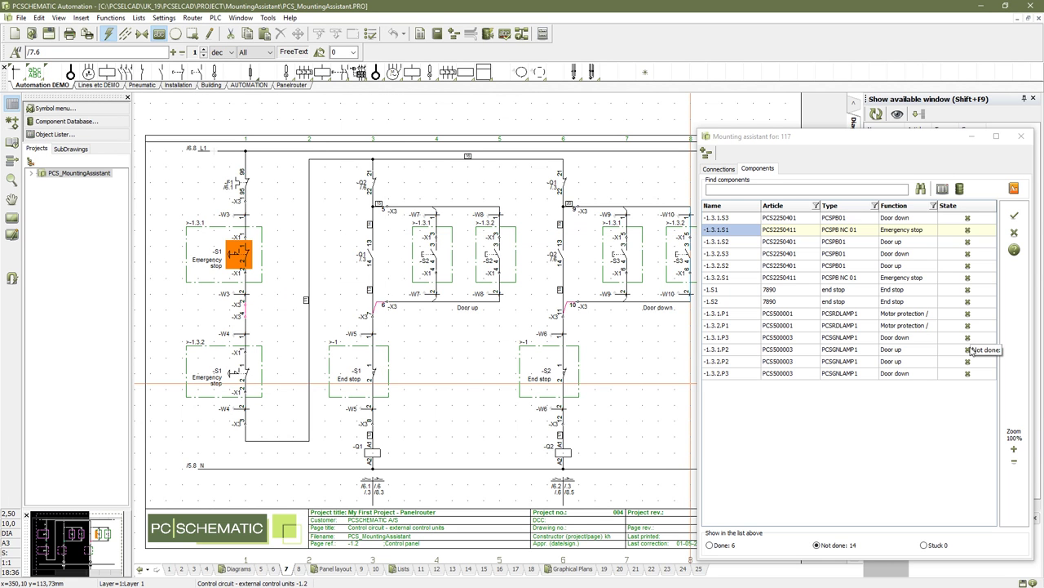
- Mark components -1.3.1.S1, -1.3.1.S2, -1.3.2.S3 and -1.3.2.S2 as done
{"action": "left_click", "coordinate": [1014, 214]}
{"action": "left_click", "coordinate": [1014, 214]}
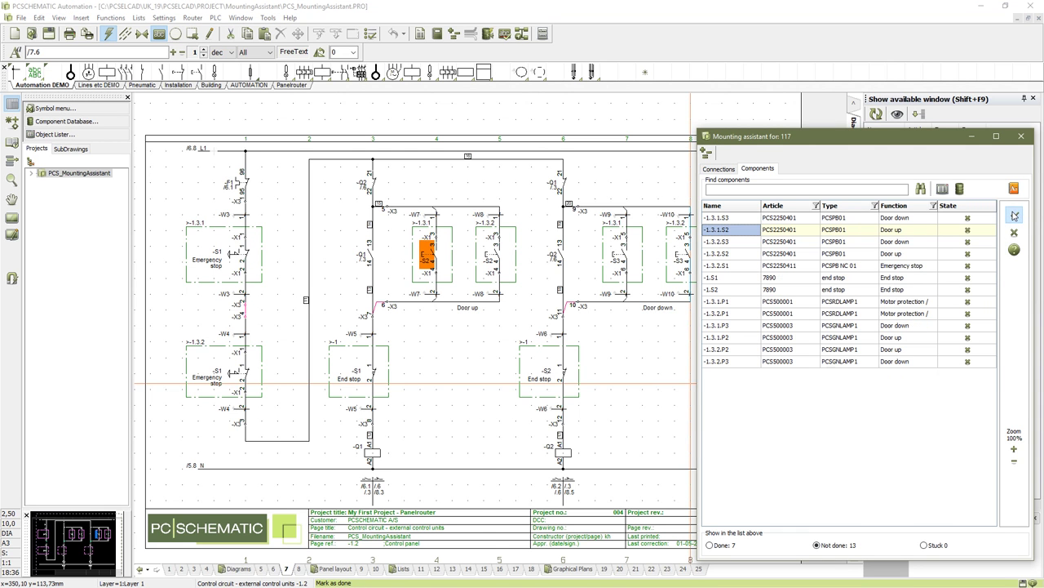
{"action": "left_click", "coordinate": [1014, 215]}
{"action": "left_click", "coordinate": [1014, 215]}
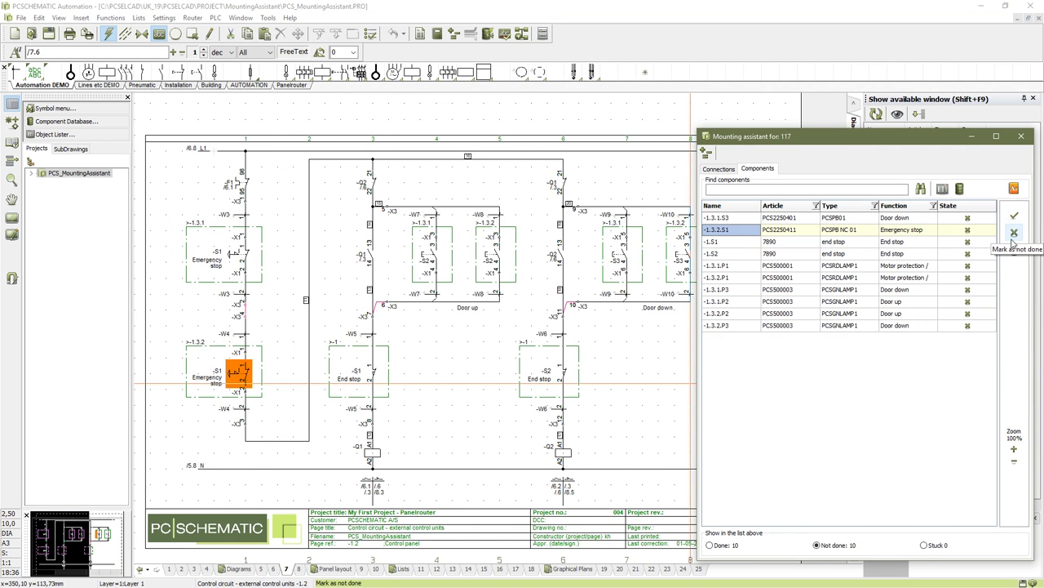